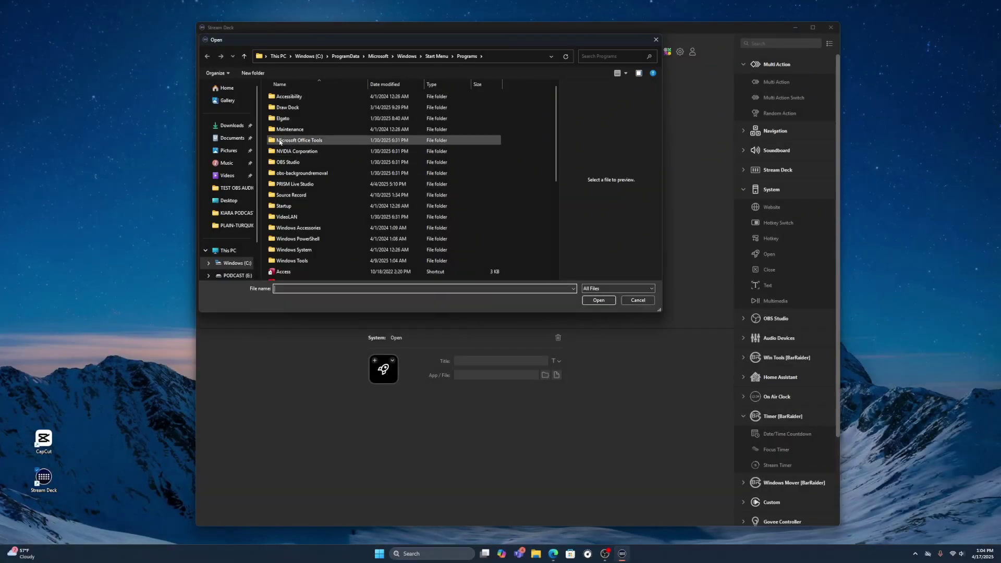
Choose the CapCut shortcut in the Desktop folder as the file for the Open action.
{"action": "left_click", "coordinate": [229, 200]}
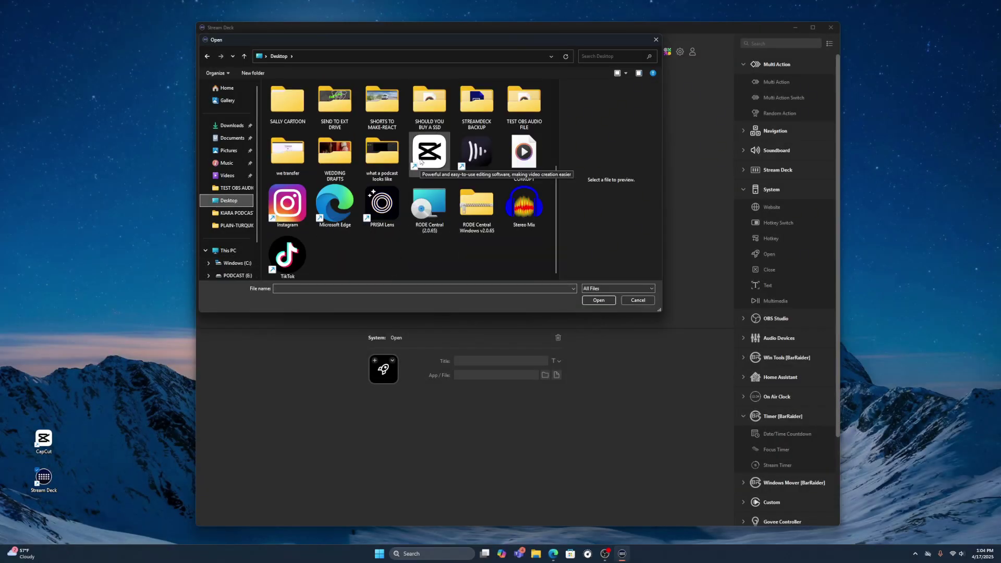
{"action": "left_click", "coordinate": [432, 157]}
{"action": "left_click", "coordinate": [600, 300]}
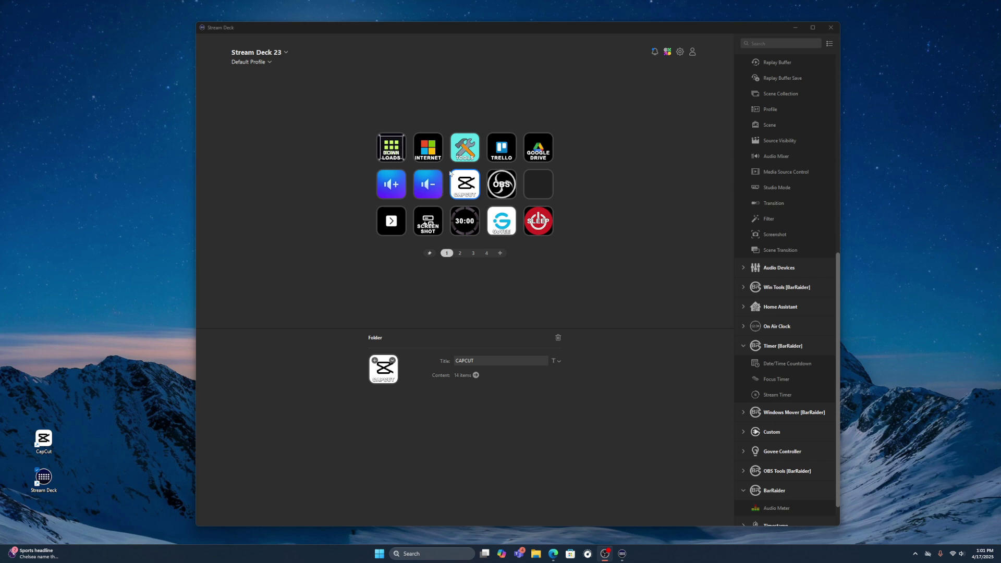
Look through the keys inside the CAPCUT folder and return to the main key page.
{"action": "double_click", "coordinate": [480, 196]}
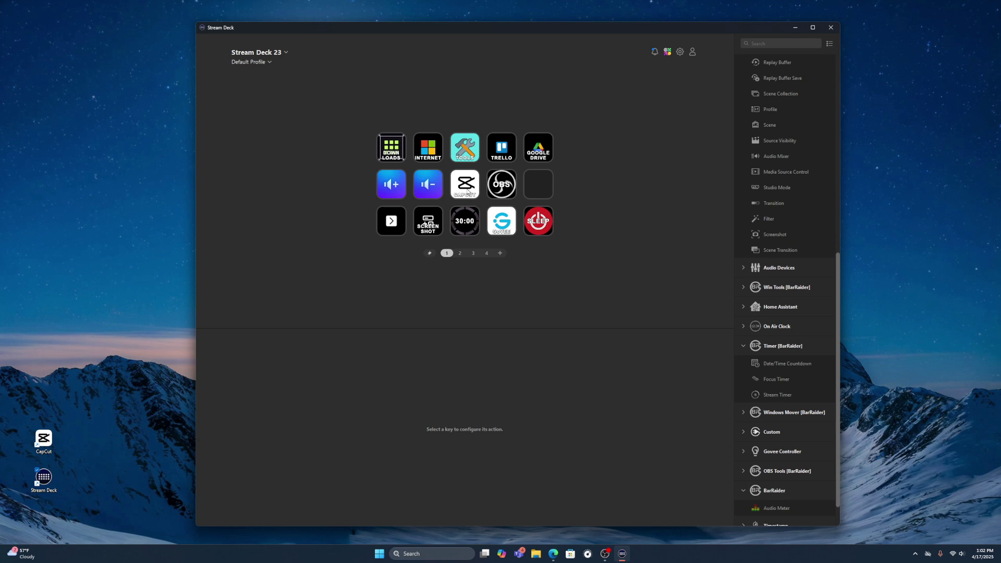
{"action": "double_click", "coordinate": [468, 192]}
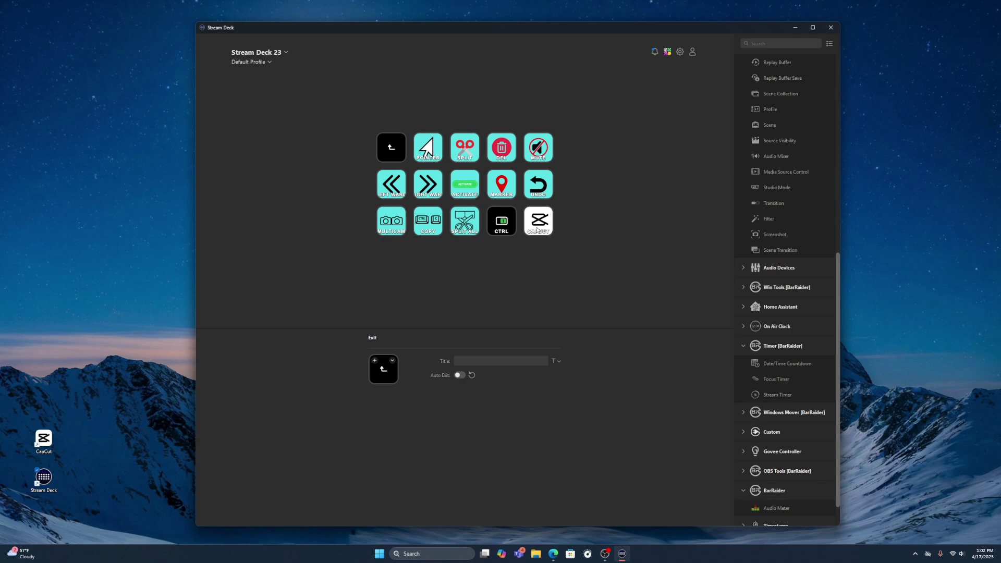
{"action": "left_click", "coordinate": [394, 150]}
{"action": "double_click", "coordinate": [394, 150]}
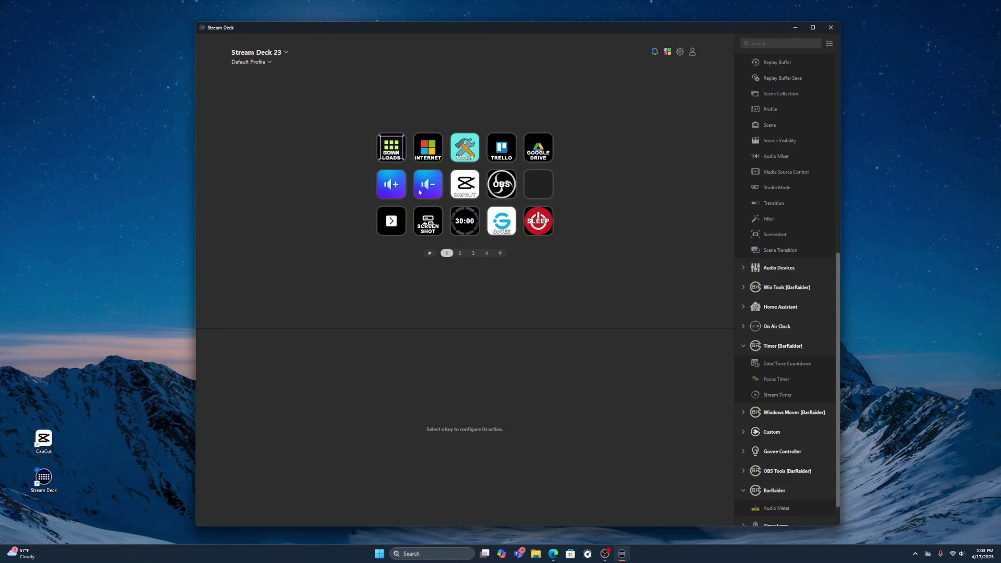
{"action": "double_click", "coordinate": [468, 193]}
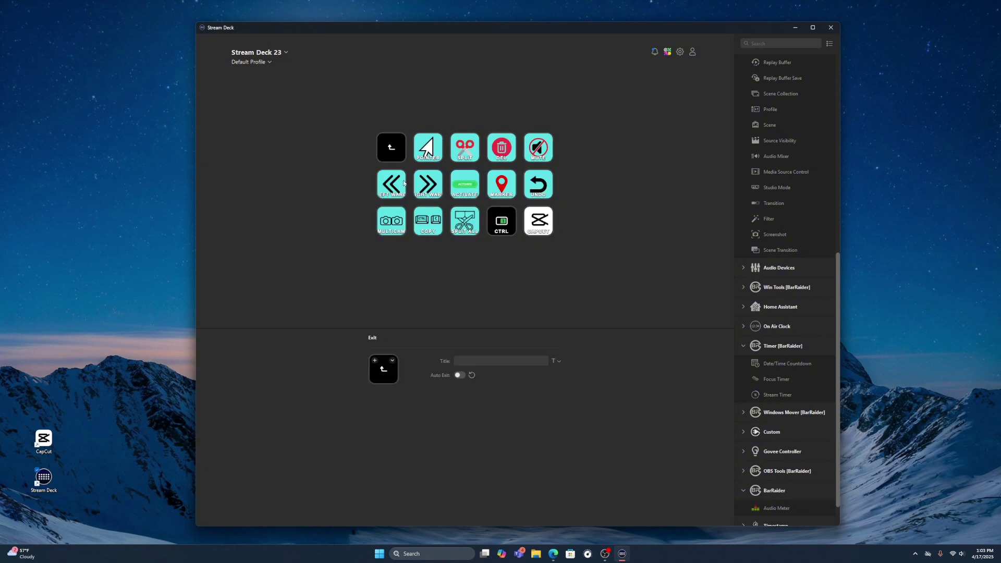
{"action": "double_click", "coordinate": [393, 150]}
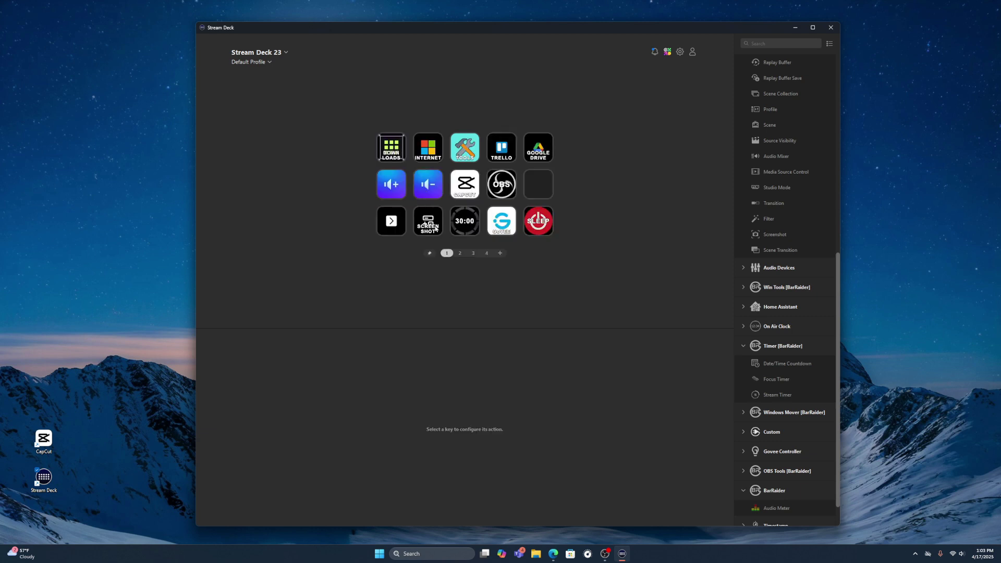
Go to page 2 and inspect the settings of its existing CapCut launch keys.
{"action": "left_click", "coordinate": [461, 254]}
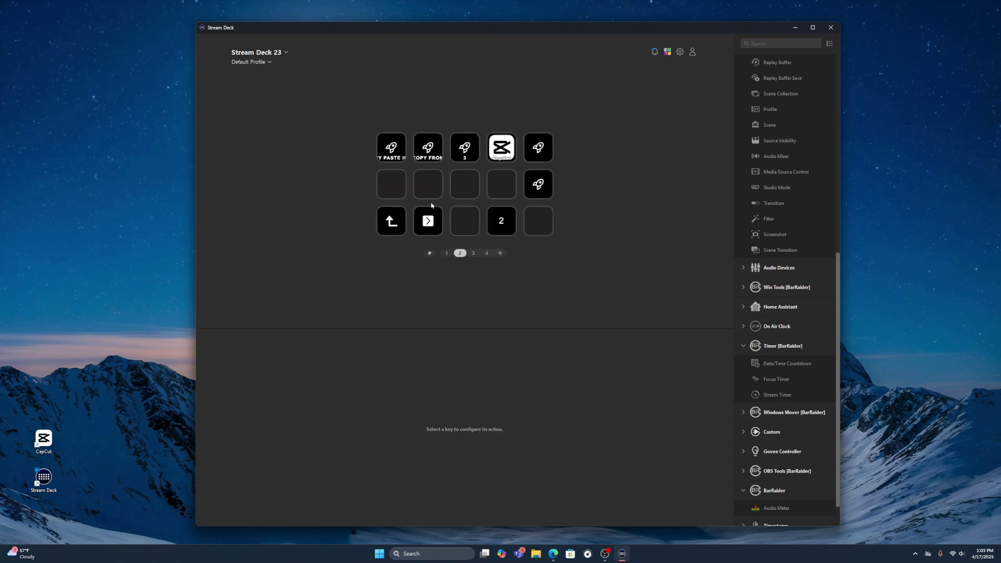
{"action": "left_click", "coordinate": [400, 149]}
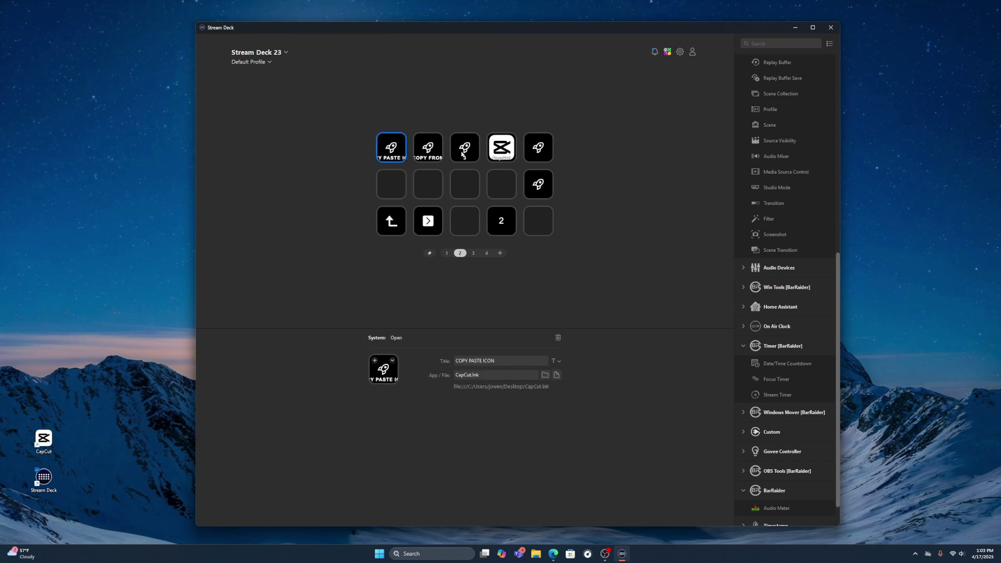
{"action": "left_click", "coordinate": [507, 155]}
{"action": "left_click", "coordinate": [546, 187]}
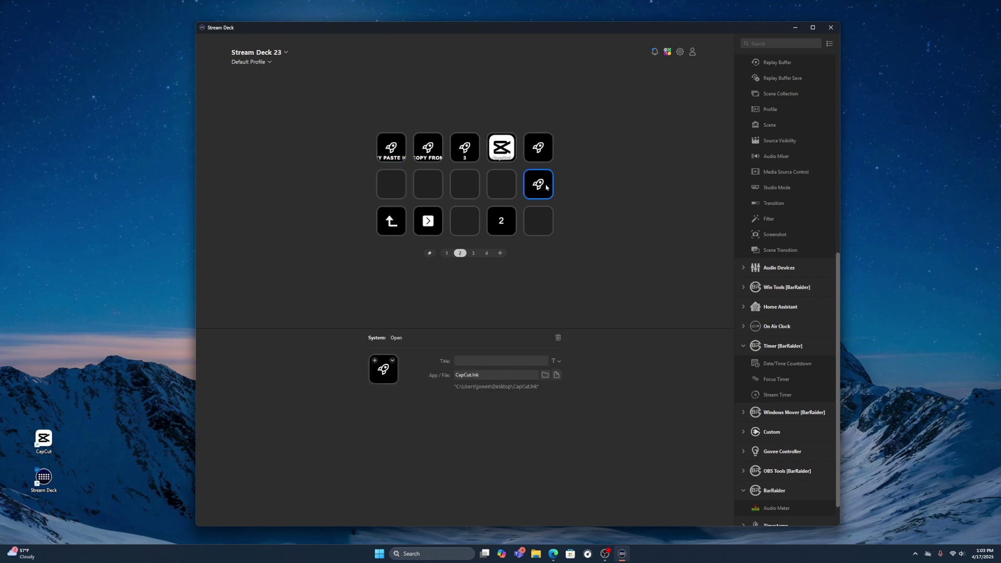
{"action": "left_click", "coordinate": [503, 151]}
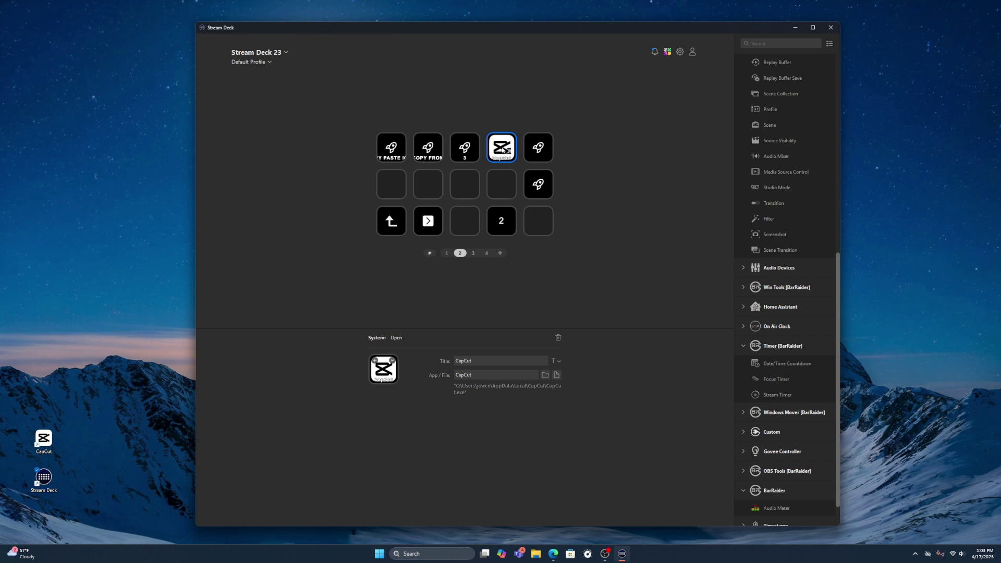
Add a System Open action to the empty second key of the middle row on page 2.
{"action": "left_click", "coordinate": [684, 153]}
{"action": "scroll", "coordinate": [787, 208], "scroll_direction": "up", "scroll_amount": 3}
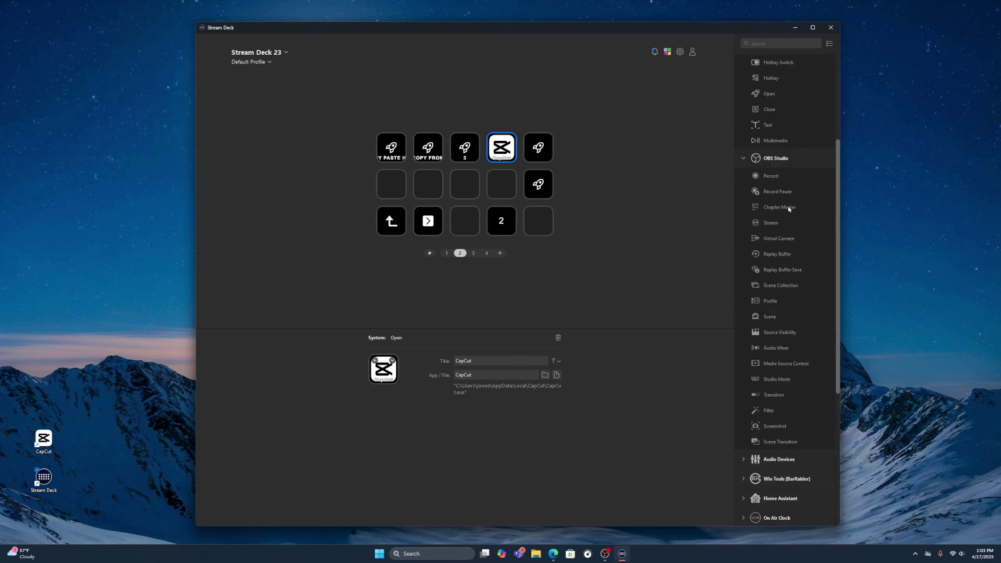
{"action": "scroll", "coordinate": [788, 208], "scroll_direction": "up", "scroll_amount": 3}
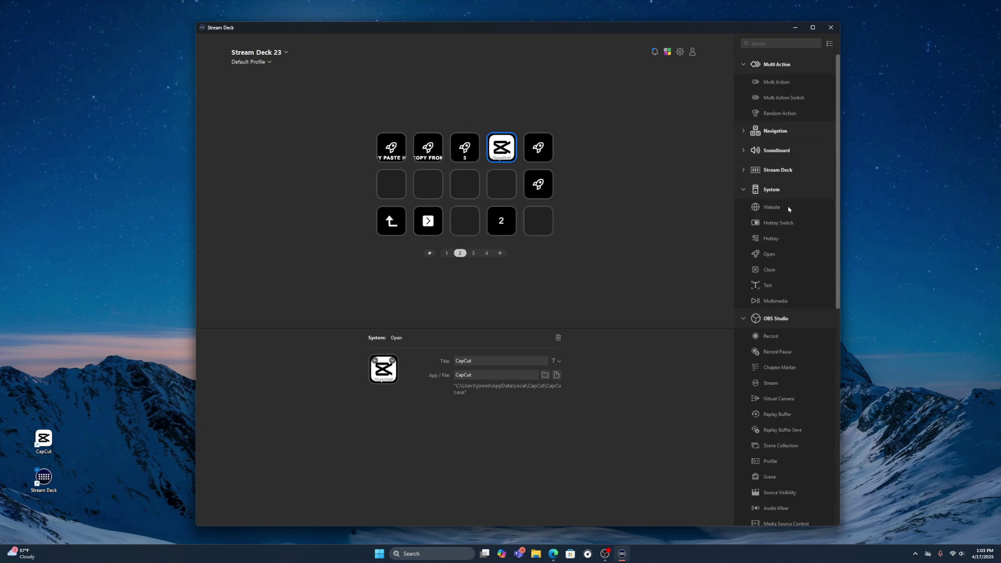
{"action": "left_click", "coordinate": [743, 190]}
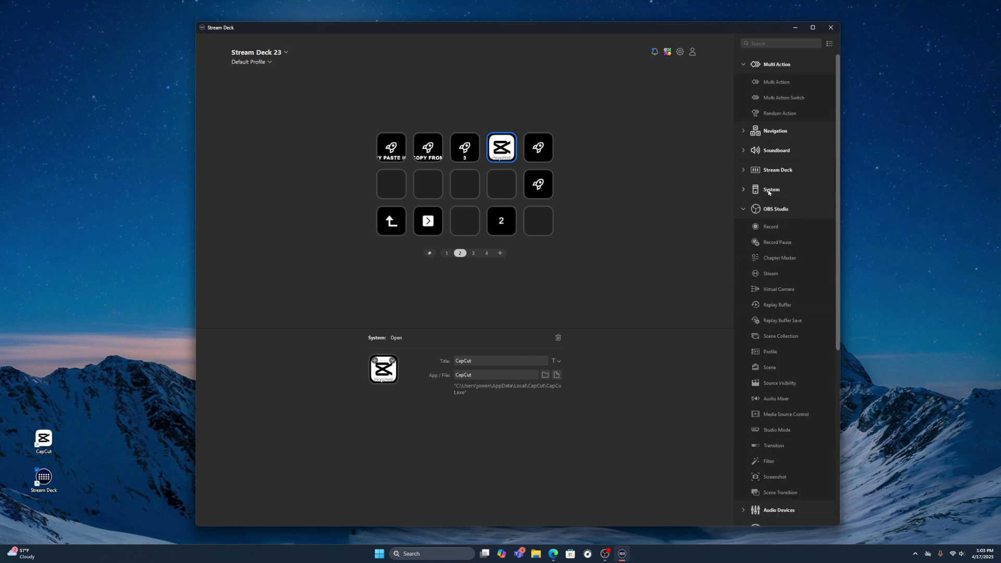
{"action": "left_click", "coordinate": [743, 210]}
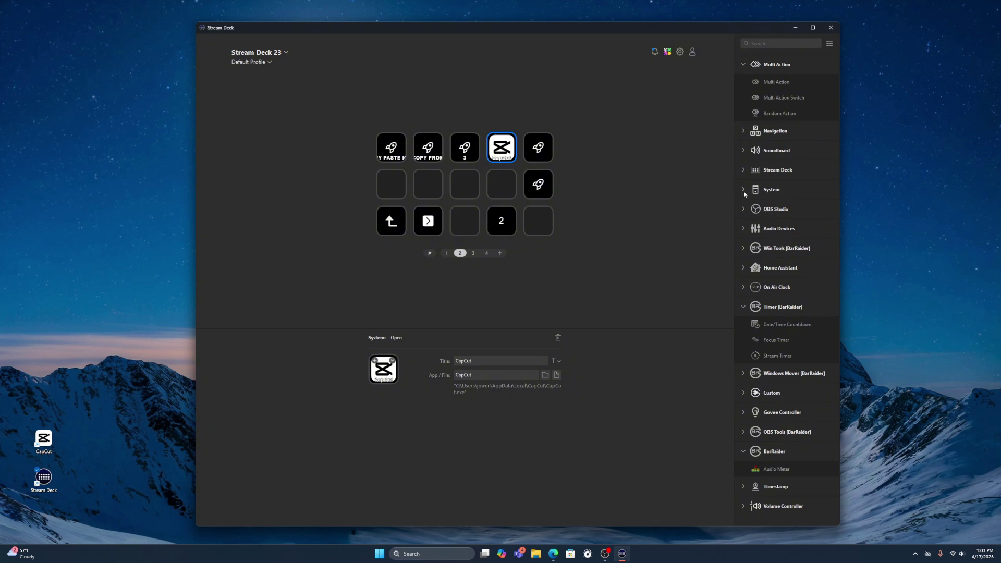
{"action": "left_click", "coordinate": [744, 189]}
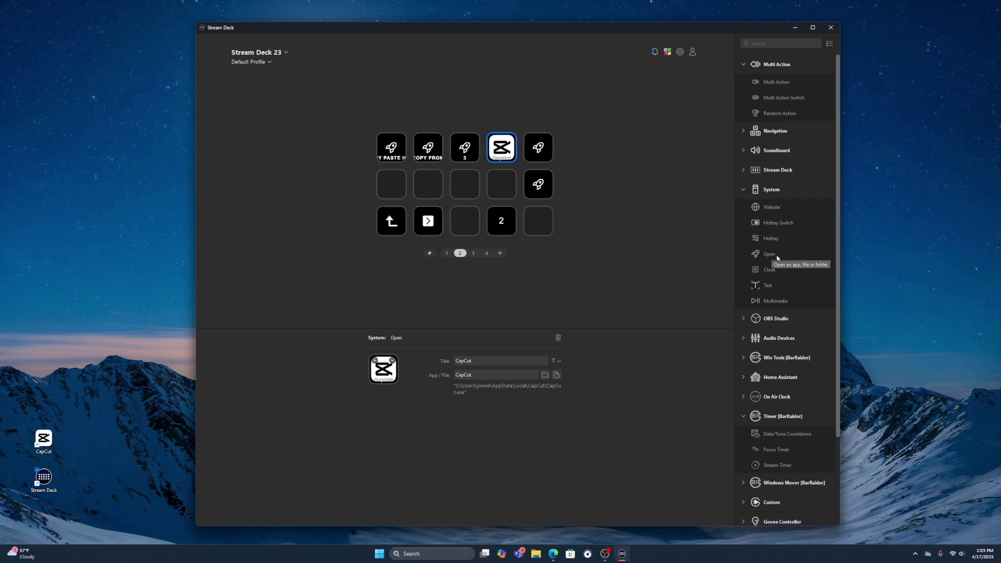
{"action": "left_click_drag", "start_coordinate": [777, 257], "coordinate": [430, 194]}
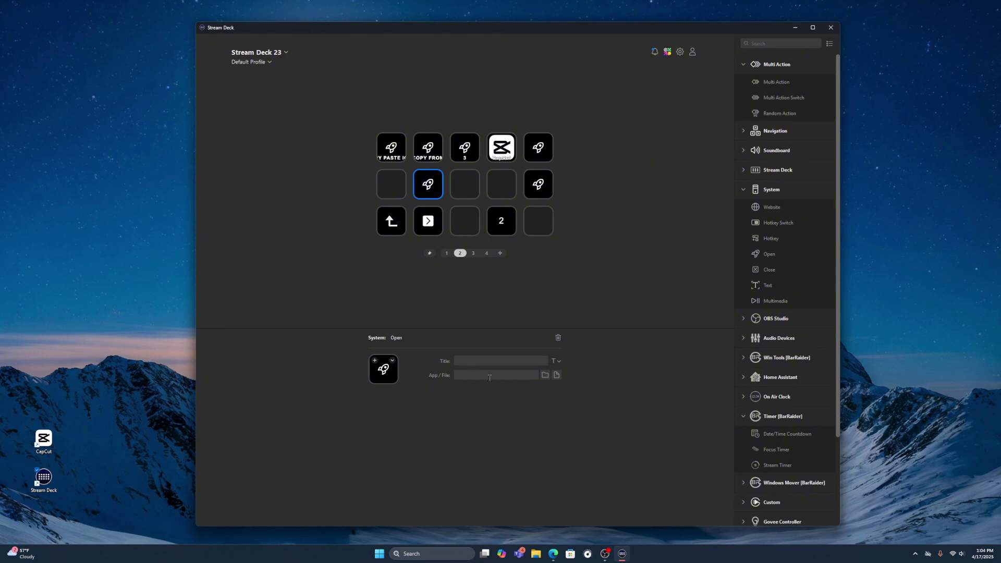
Assign the CapCut shortcut from the Desktop folder to the new Open key and close the CapCut window.
{"action": "left_click", "coordinate": [558, 376]}
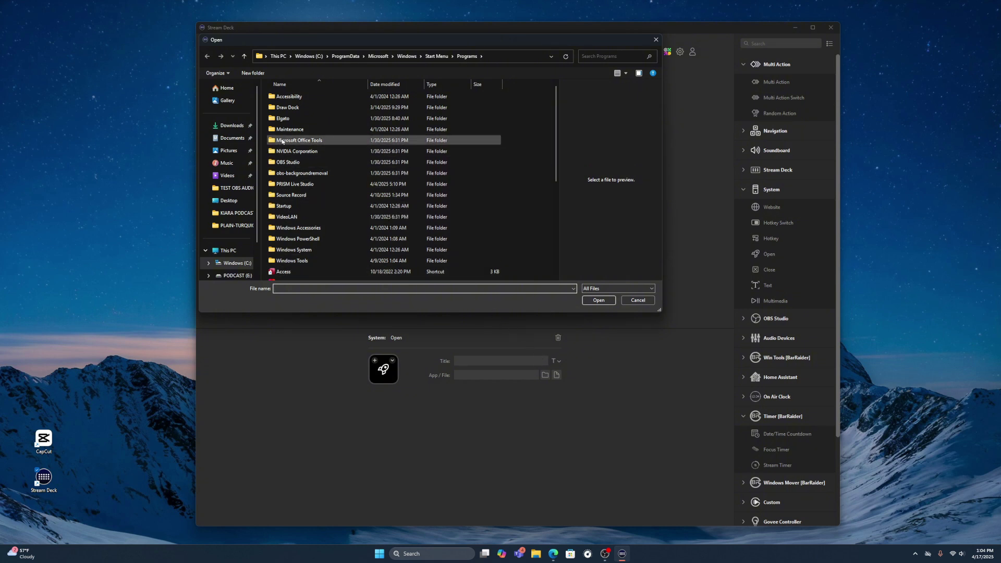
{"action": "left_click", "coordinate": [238, 200]}
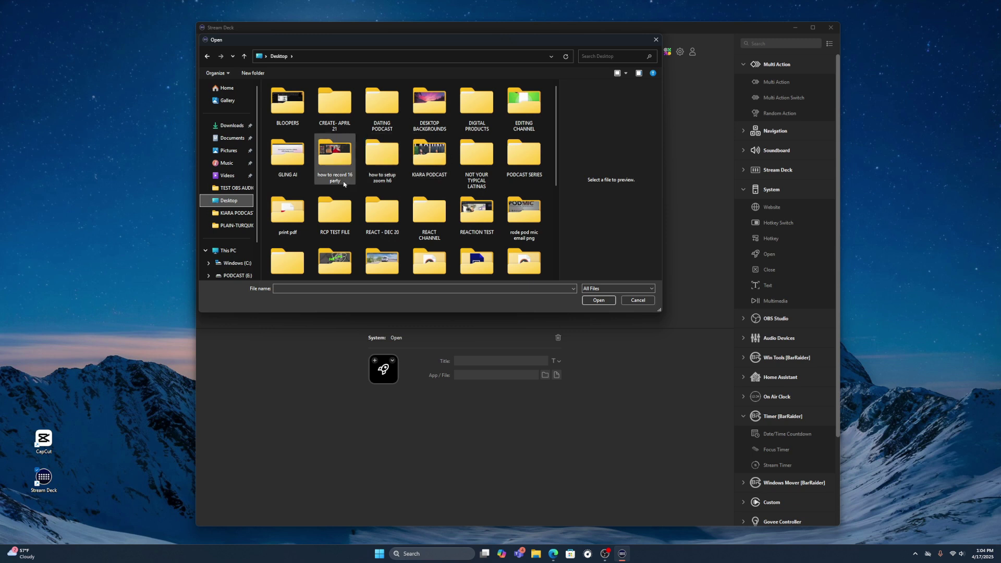
{"action": "scroll", "coordinate": [442, 171], "scroll_direction": "down", "scroll_amount": 2}
{"action": "scroll", "coordinate": [442, 171], "scroll_direction": "down", "scroll_amount": 3}
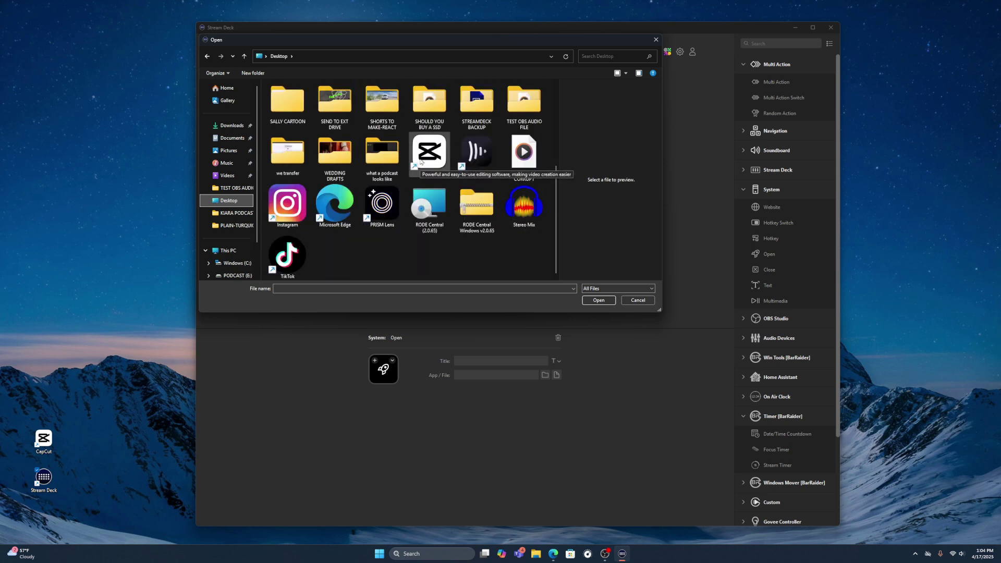
{"action": "left_click", "coordinate": [421, 161]}
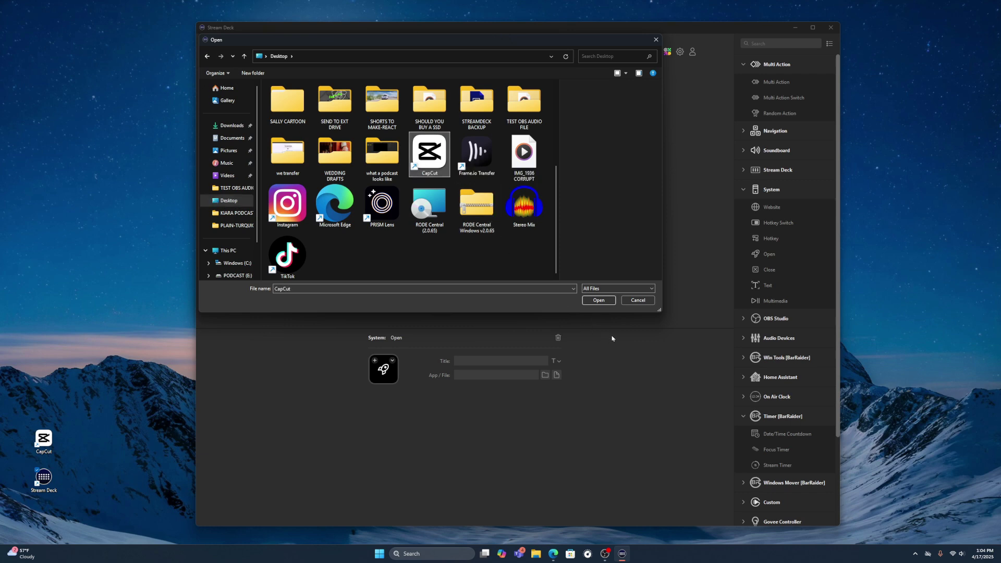
{"action": "left_click", "coordinate": [600, 301]}
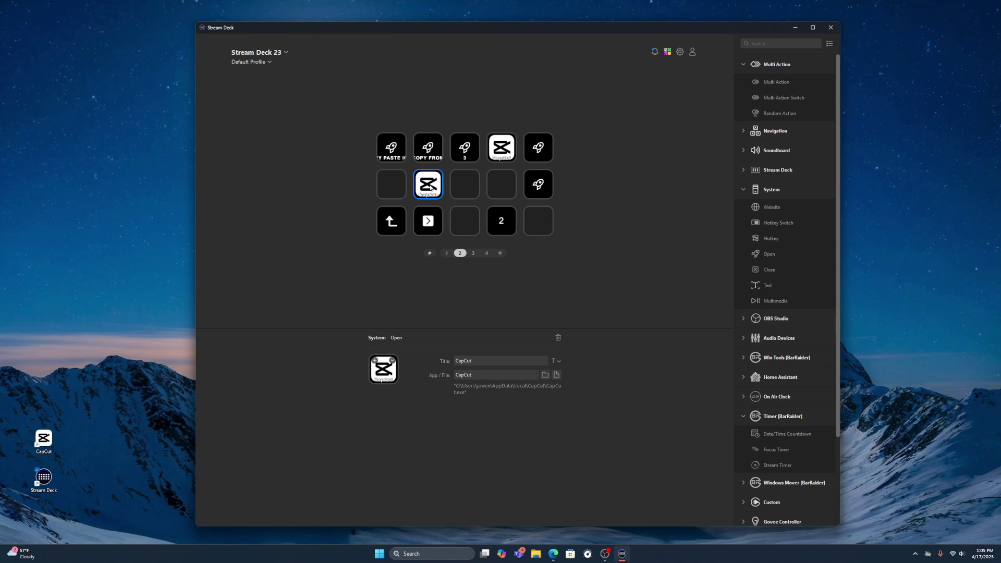
{"action": "left_click", "coordinate": [597, 292]}
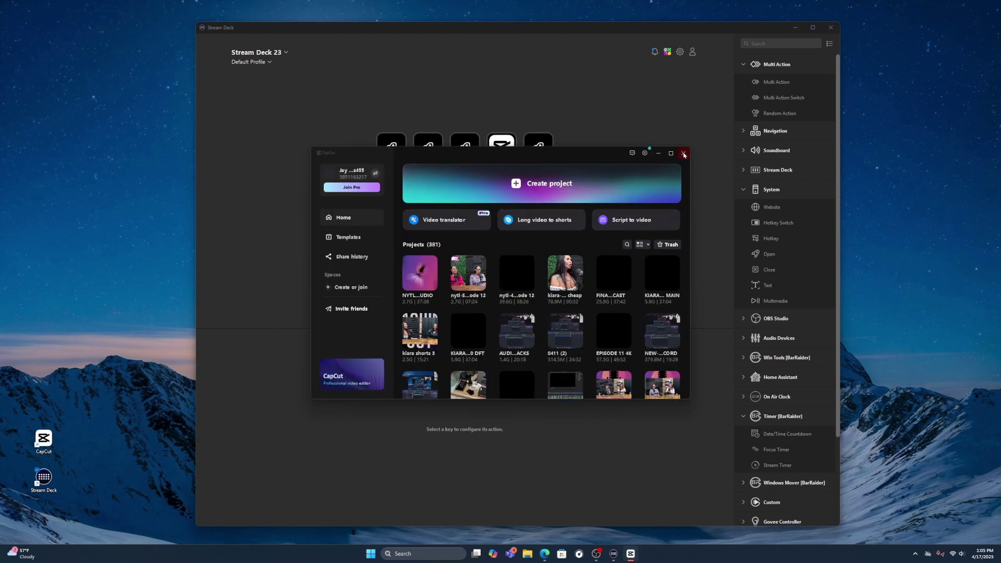
{"action": "left_click", "coordinate": [681, 154]}
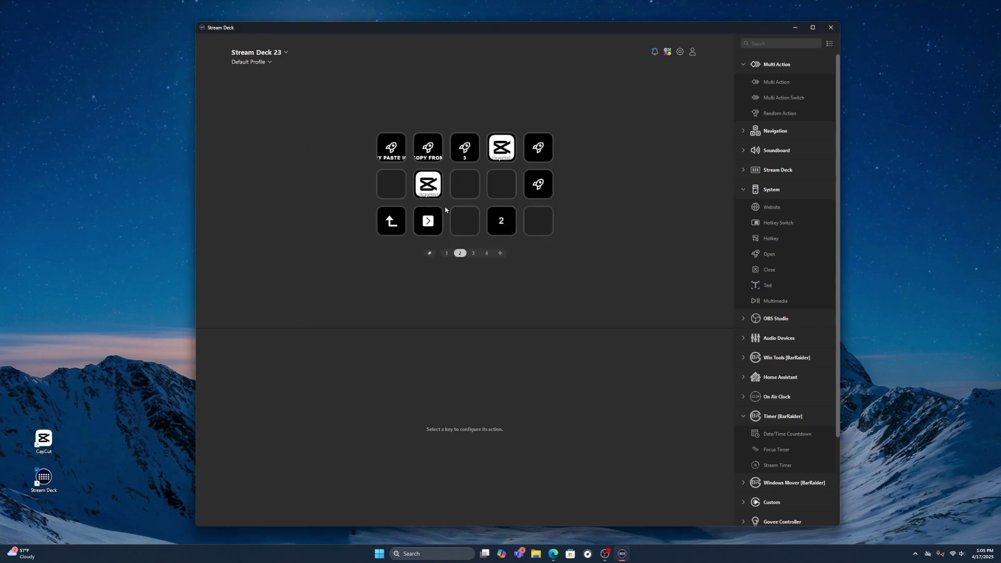
Set the title of the middle row's CapCut key to "capcut 1".
{"action": "left_click", "coordinate": [429, 188]}
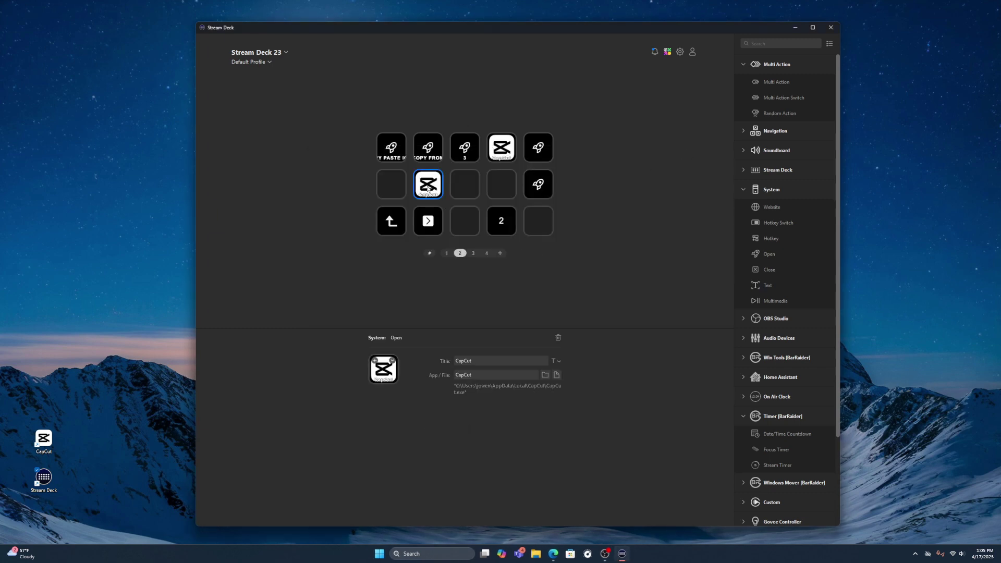
{"action": "double_click", "coordinate": [462, 360]}
{"action": "type", "text": "capcut 1"}
Add an Open action to the centre key of page 2 and move the window away from the desktop shortcuts.
{"action": "left_click_drag", "start_coordinate": [769, 256], "coordinate": [461, 189]}
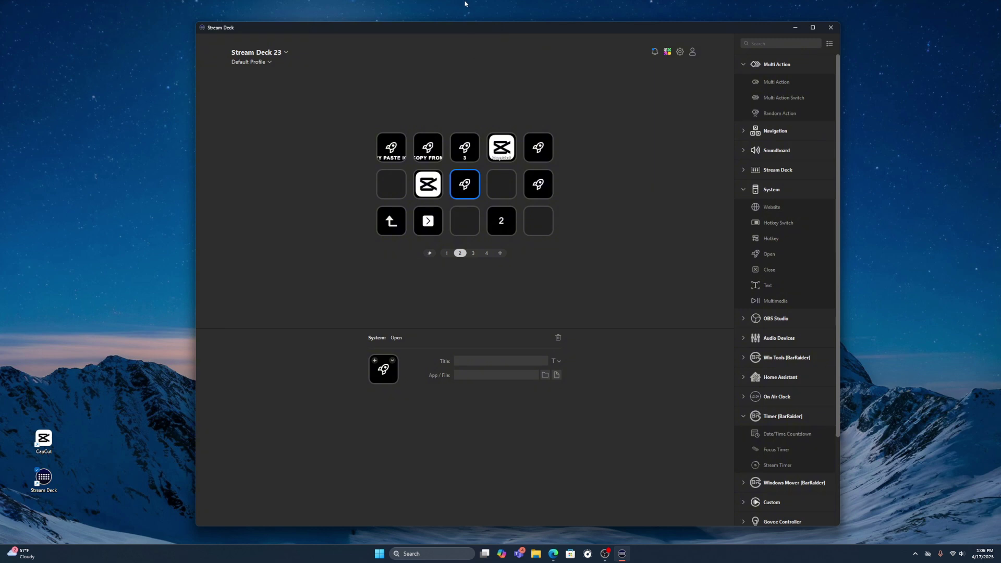
{"action": "left_click_drag", "start_coordinate": [444, 29], "coordinate": [537, 24]}
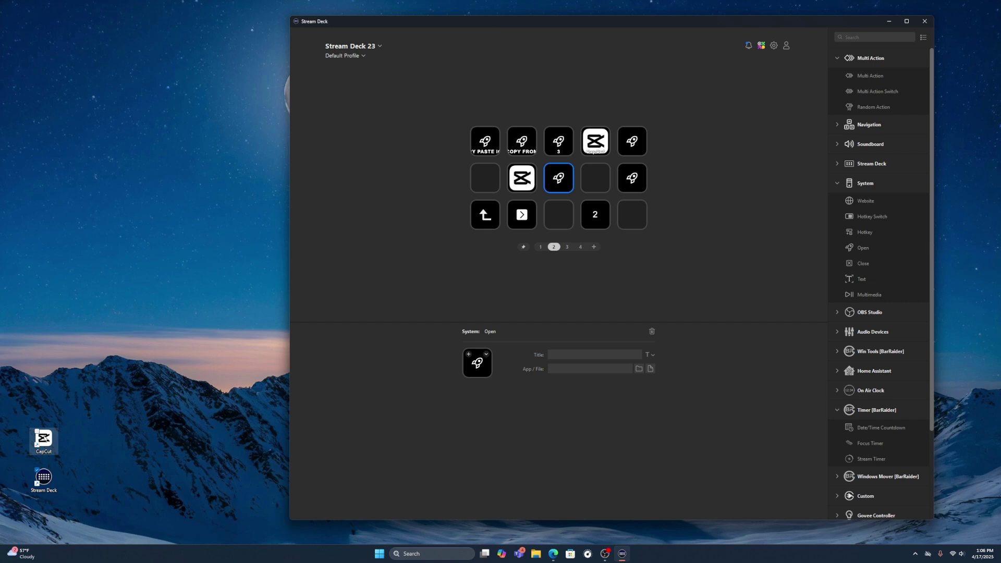
Copy the path of the desktop CapCut shortcut and paste it as the centre key's app file.
{"action": "left_click", "coordinate": [46, 440]}
{"action": "right_click", "coordinate": [44, 439]}
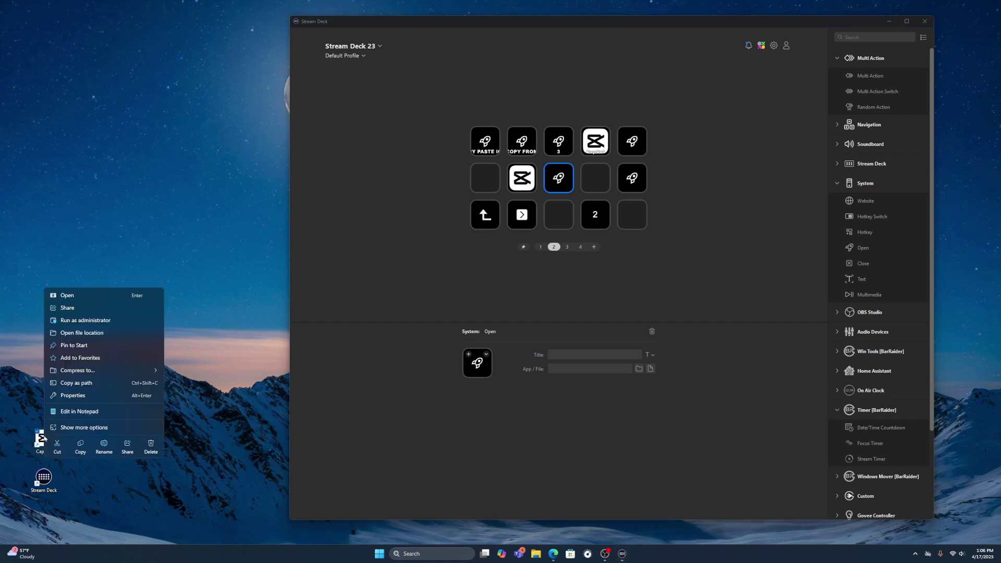
{"action": "left_click", "coordinate": [93, 384]}
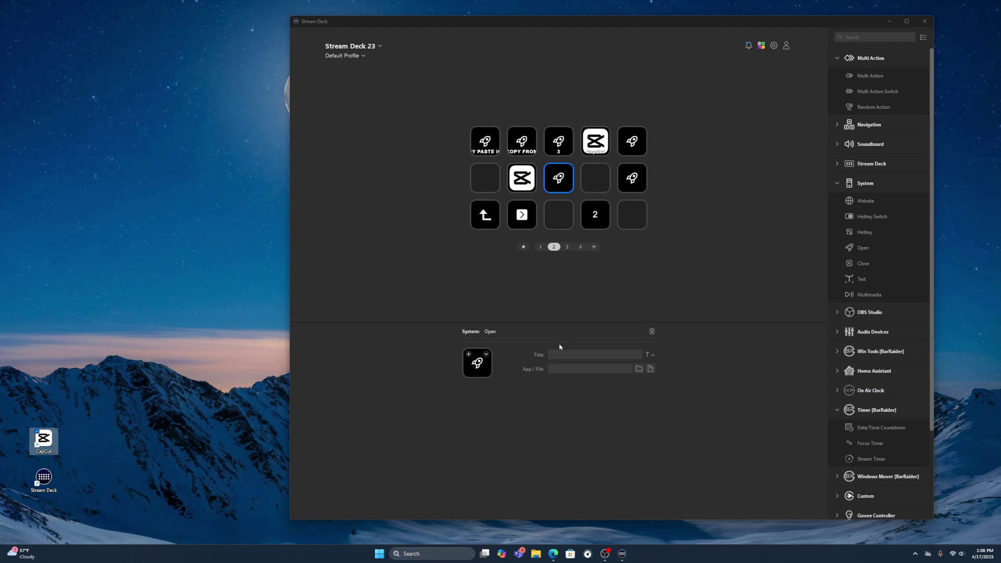
{"action": "left_click", "coordinate": [570, 372]}
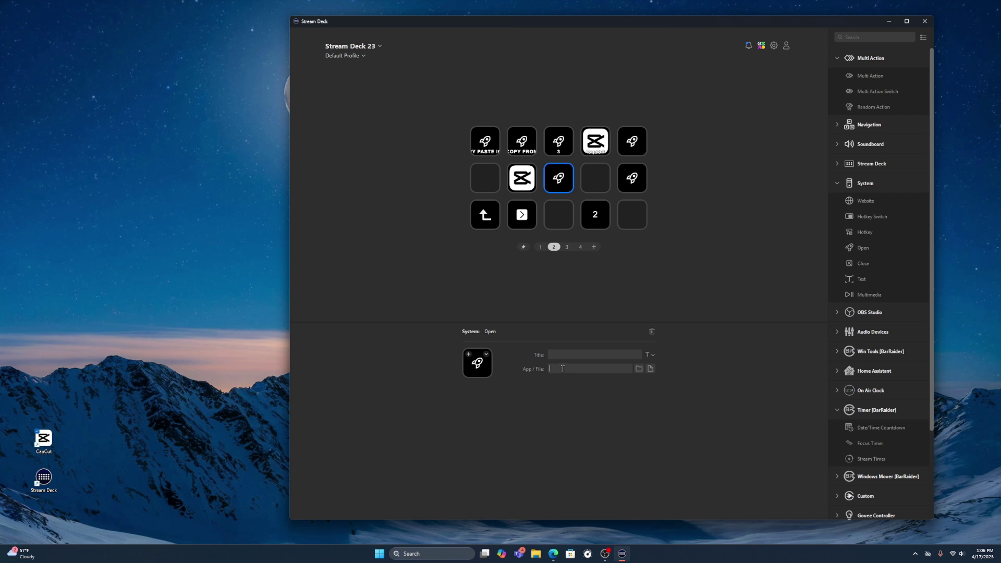
{"action": "right_click", "coordinate": [562, 369]}
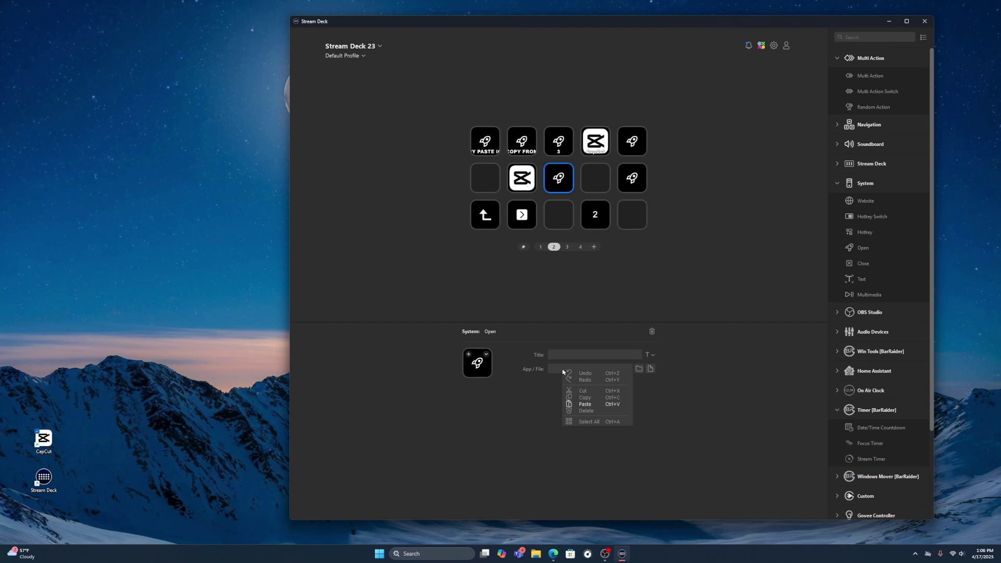
{"action": "left_click", "coordinate": [585, 405]}
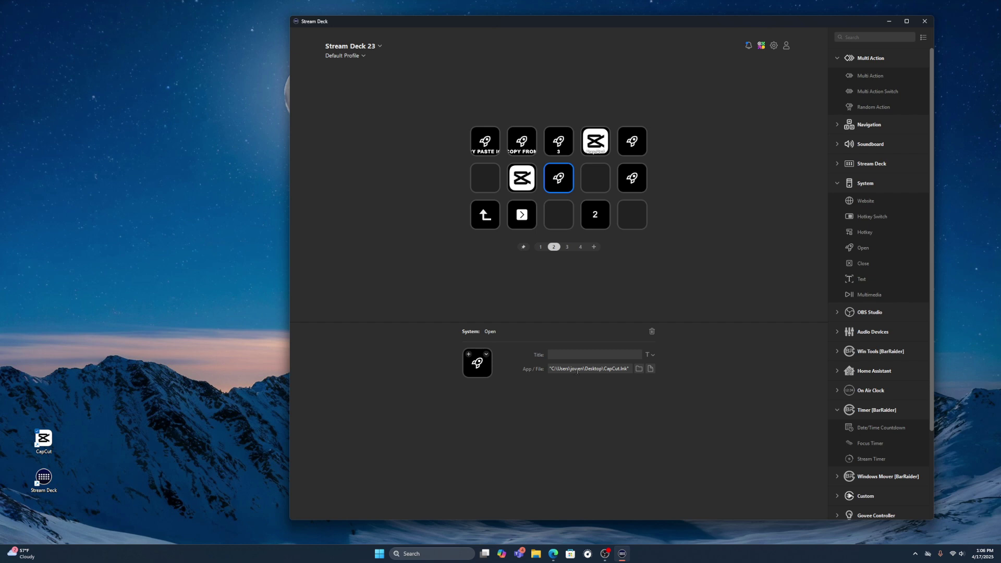
Title the centre Open key "capcut" and reselect it to show its settings.
{"action": "left_click", "coordinate": [570, 355]}
{"action": "type", "text": "capcut"}
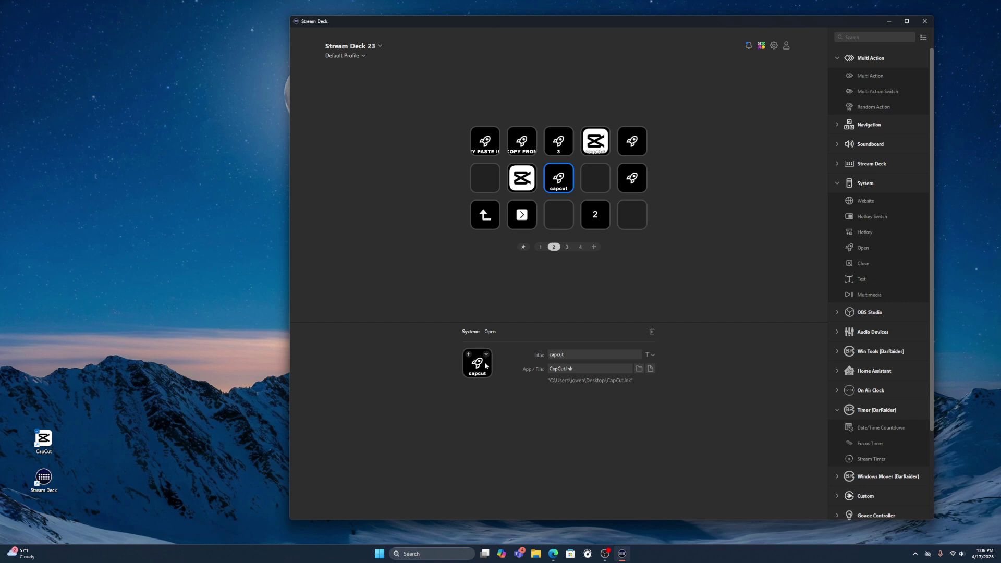
{"action": "left_click", "coordinate": [718, 313]}
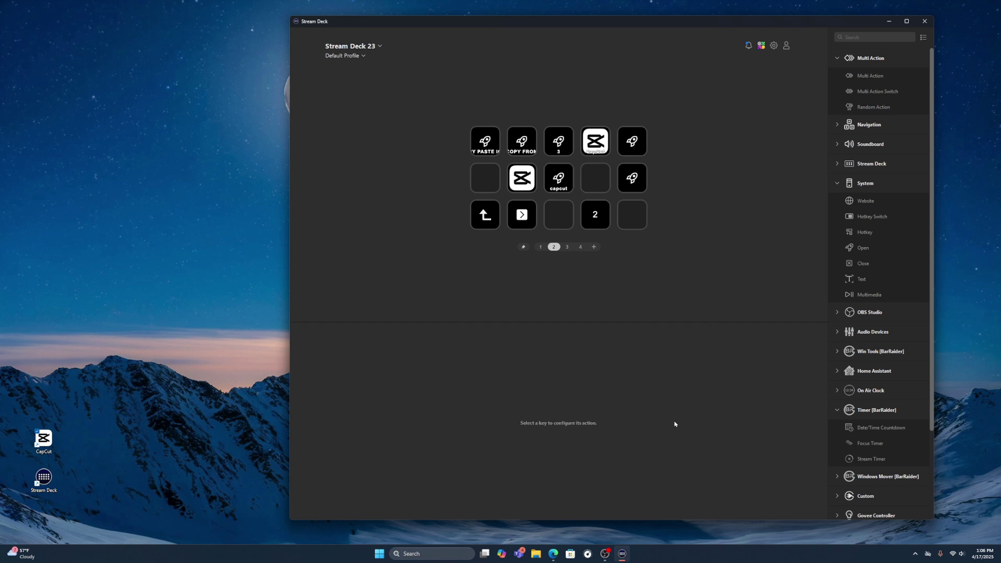
{"action": "left_click", "coordinate": [558, 184]}
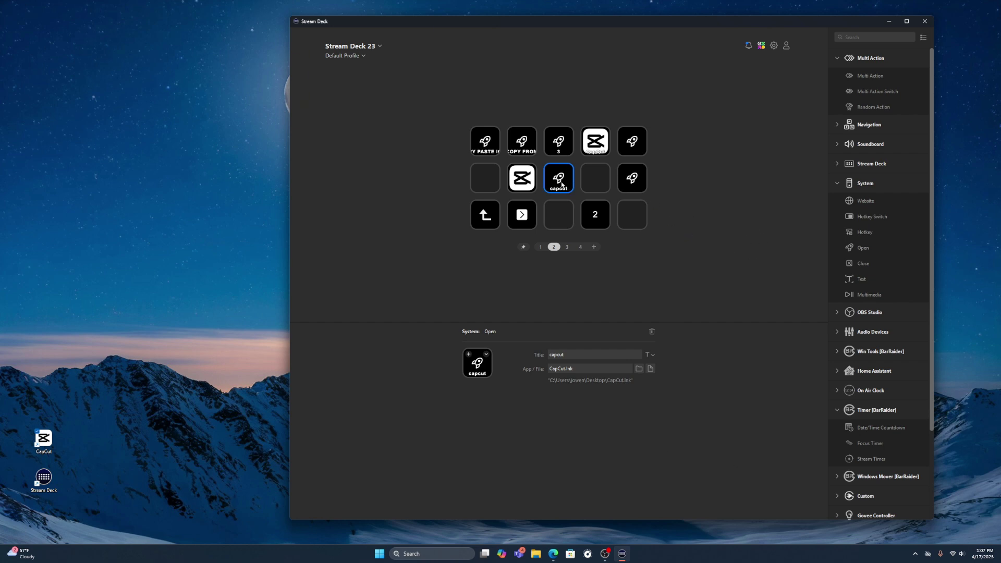
Close the app window launched by the key and minimize the Stream Deck window to expose the desktop.
{"action": "left_click", "coordinate": [647, 260]}
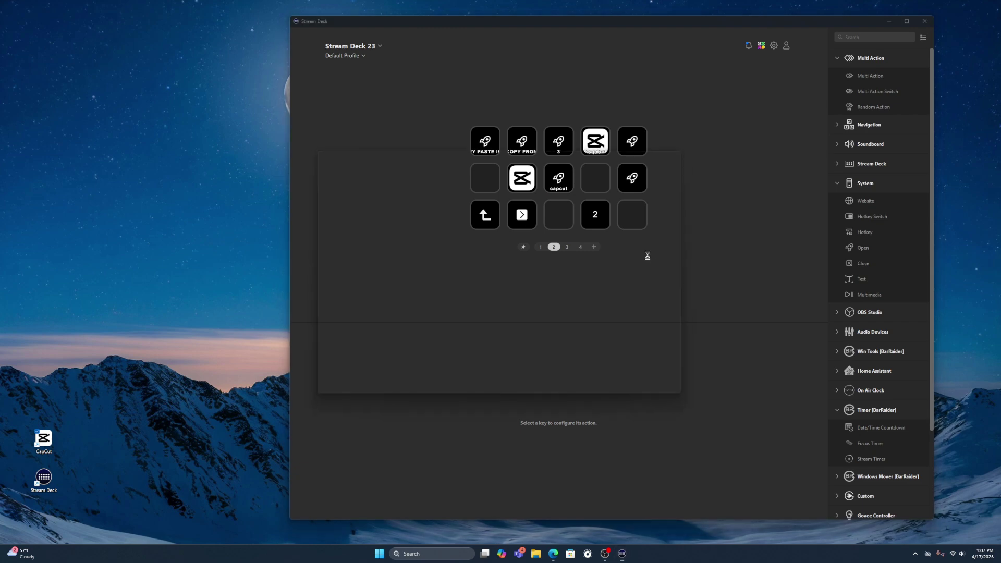
{"action": "left_click", "coordinate": [684, 153]}
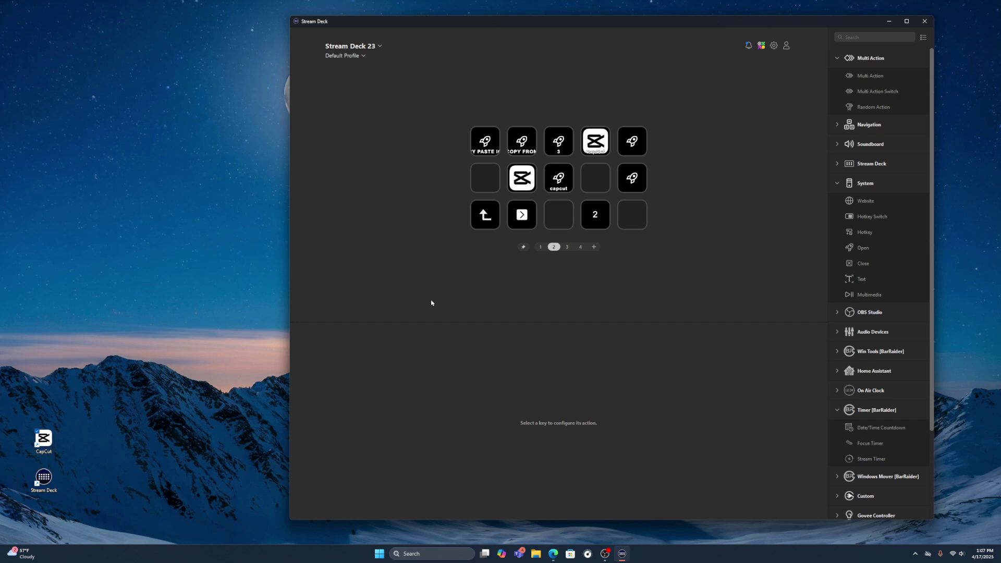
{"action": "left_click", "coordinate": [890, 22]}
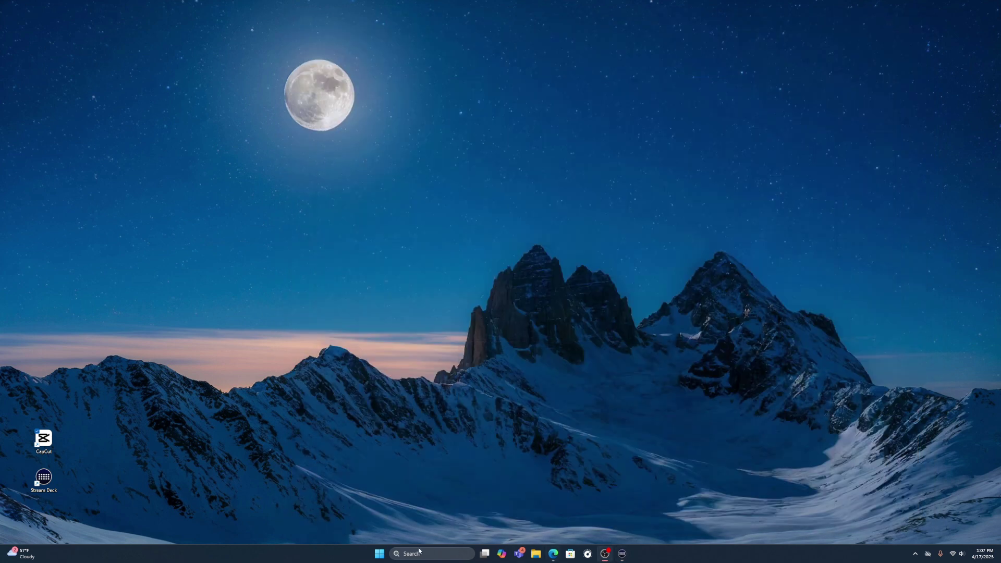
Search Windows for "cap" and open CapCut's file location in a reduced window beside the desktop.
{"action": "left_click", "coordinate": [379, 555]}
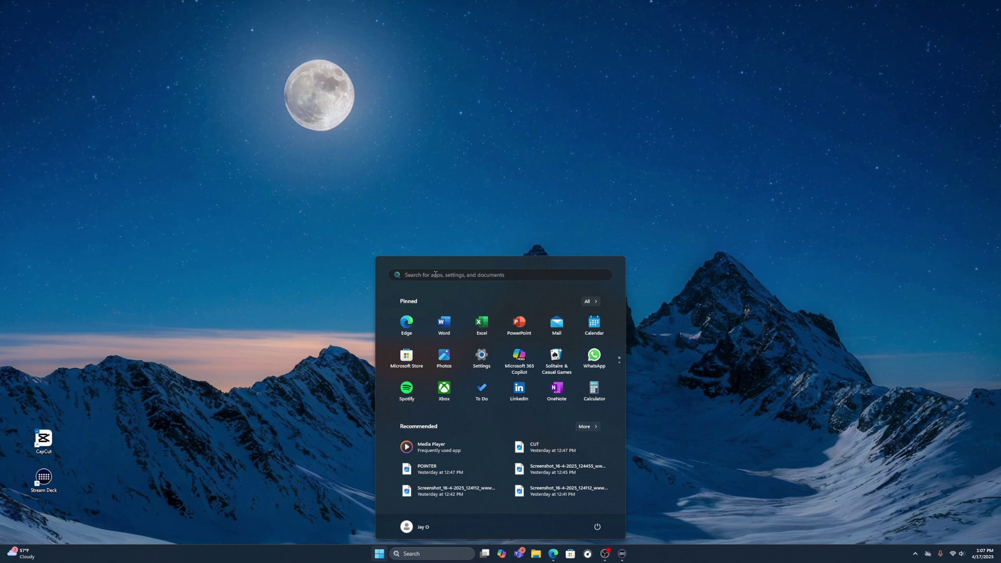
{"action": "type", "text": "cap"}
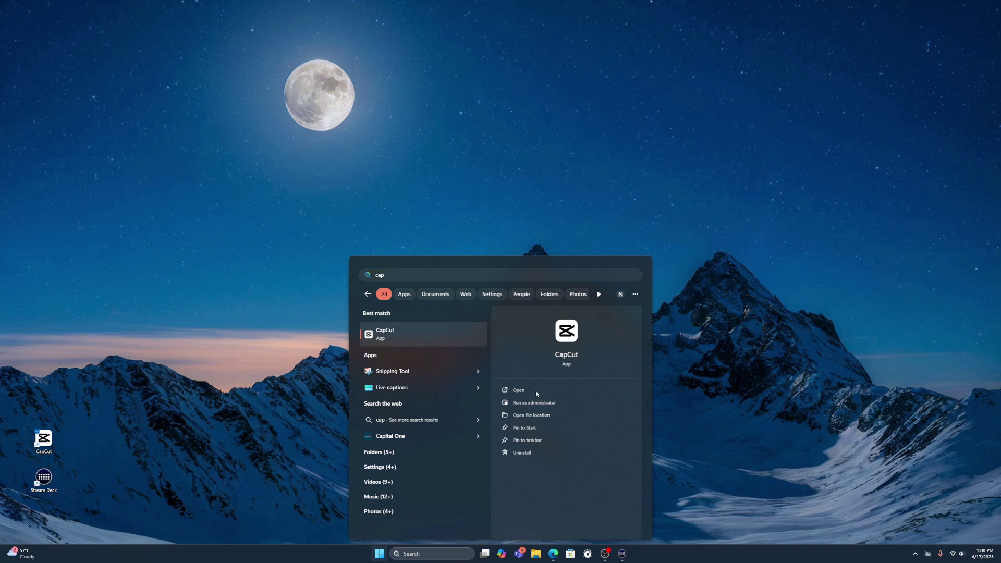
{"action": "left_click", "coordinate": [540, 416]}
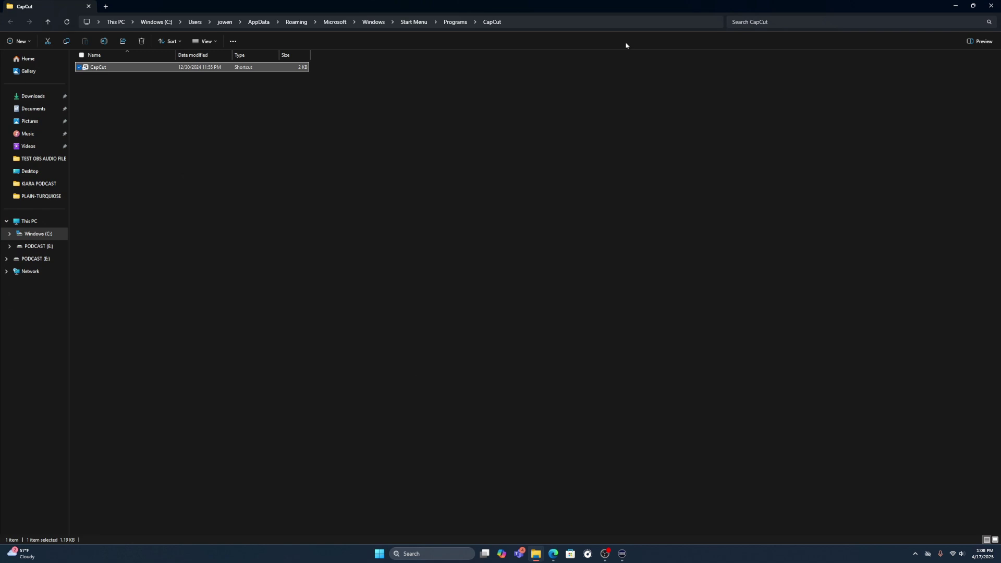
{"action": "left_click", "coordinate": [973, 5]}
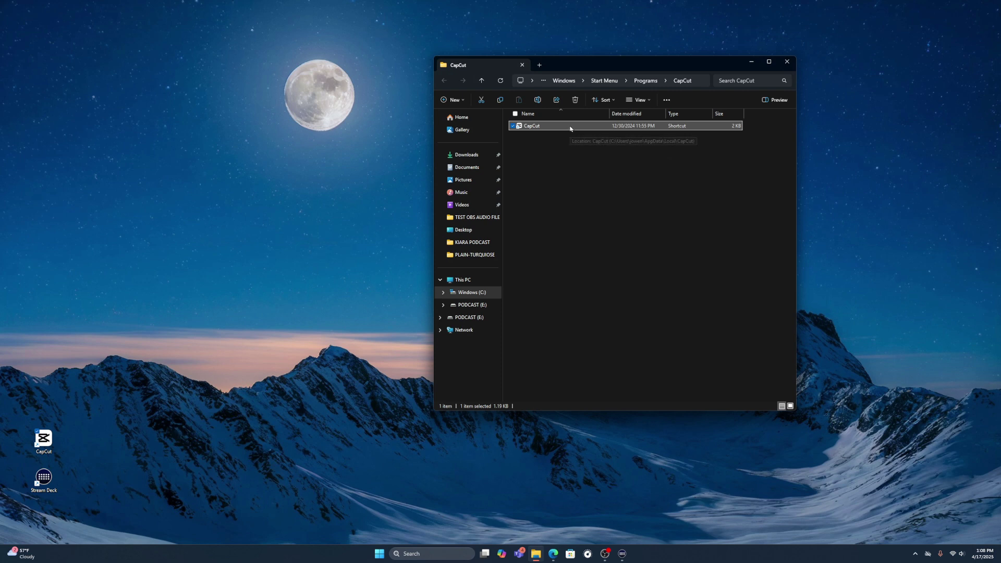
Try to move the CapCut shortcut from its program folder to the desktop, skip the duplicate file, and close the folder.
{"action": "left_click_drag", "start_coordinate": [570, 128], "coordinate": [199, 305]}
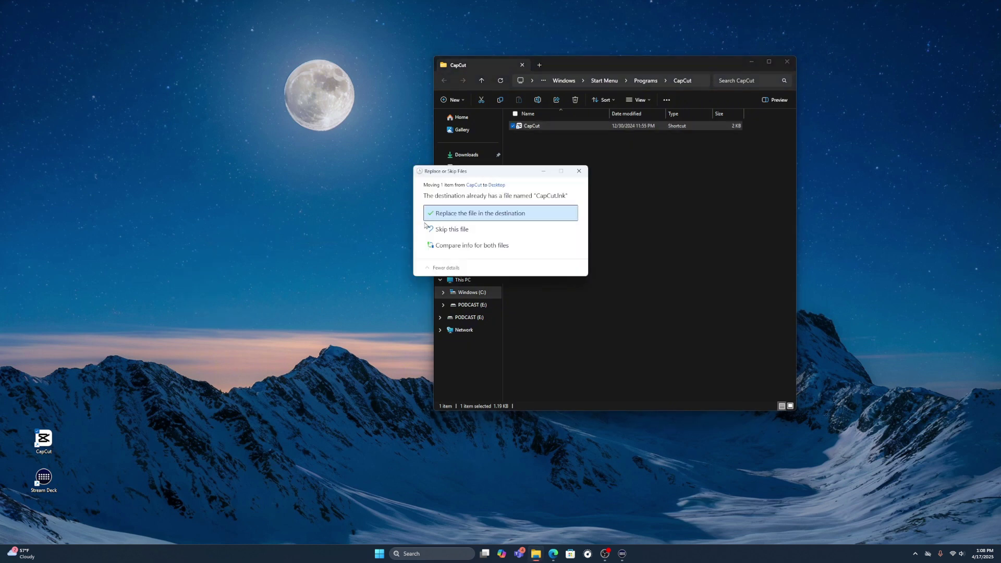
{"action": "left_click", "coordinate": [474, 233]}
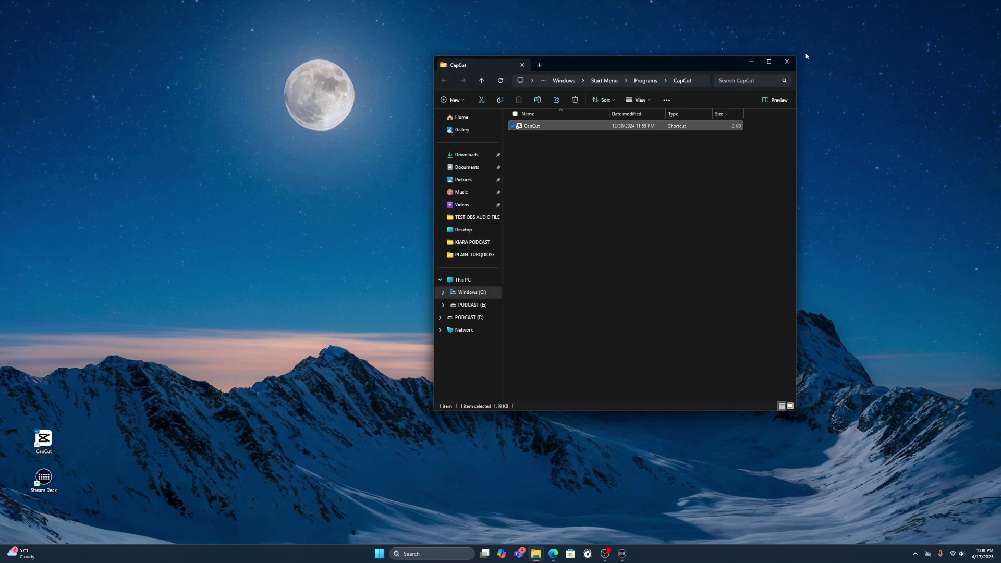
{"action": "left_click", "coordinate": [787, 62]}
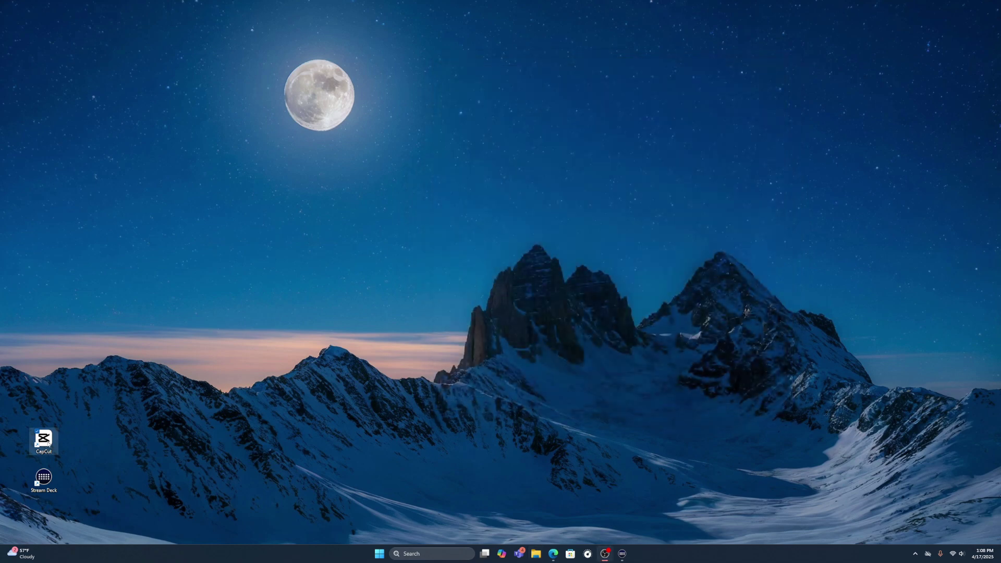
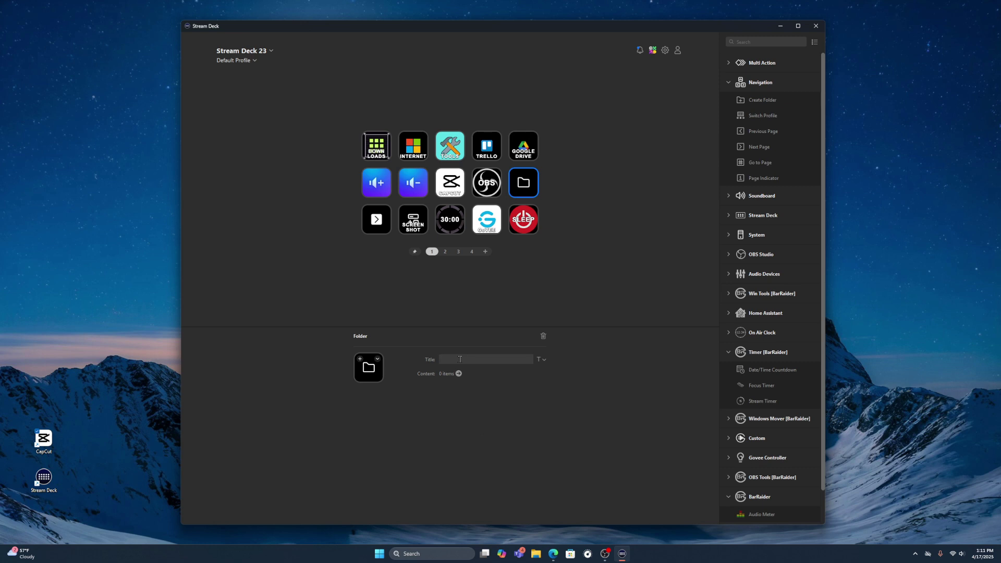
Title the new folder key "capcut", open the folder to check its contents, and return to page 1.
{"action": "type", "text": "capcut"}
{"action": "double_click", "coordinate": [528, 185]}
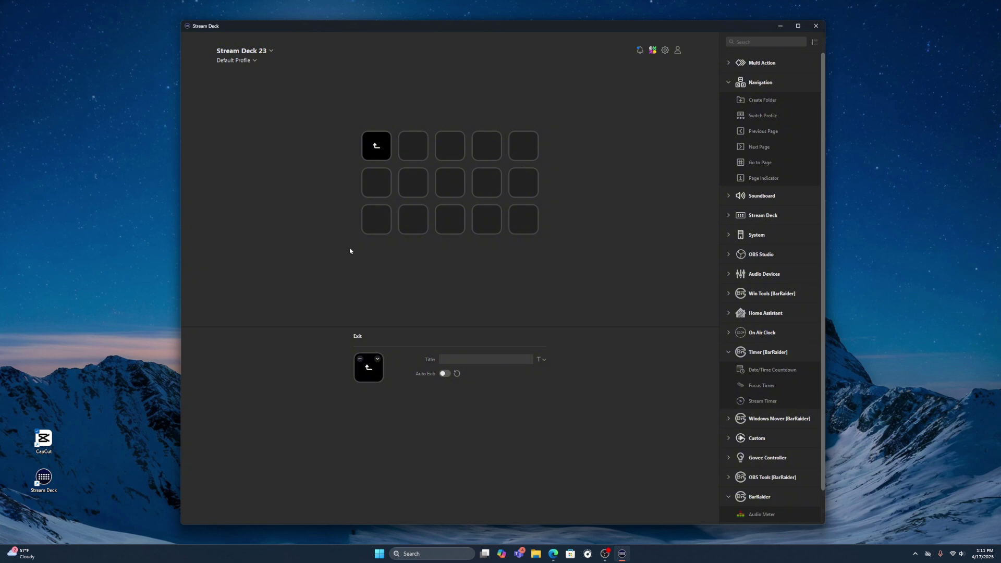
{"action": "left_click", "coordinate": [382, 151]}
{"action": "double_click", "coordinate": [383, 152]}
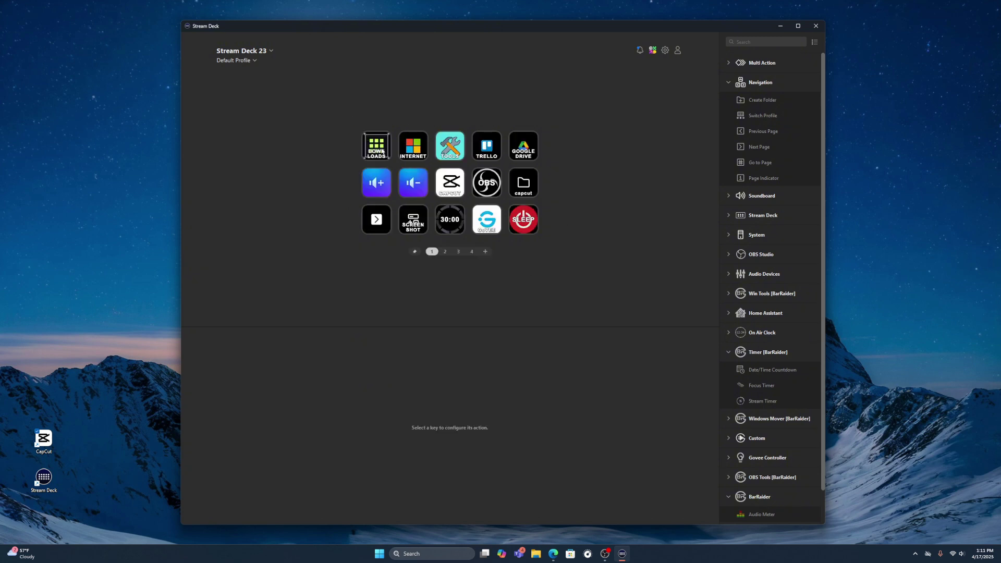
Review key settings in the existing CapCut folder, including the CTRL hotkey switch and COPY hotkey, and return to page 1.
{"action": "double_click", "coordinate": [455, 189]}
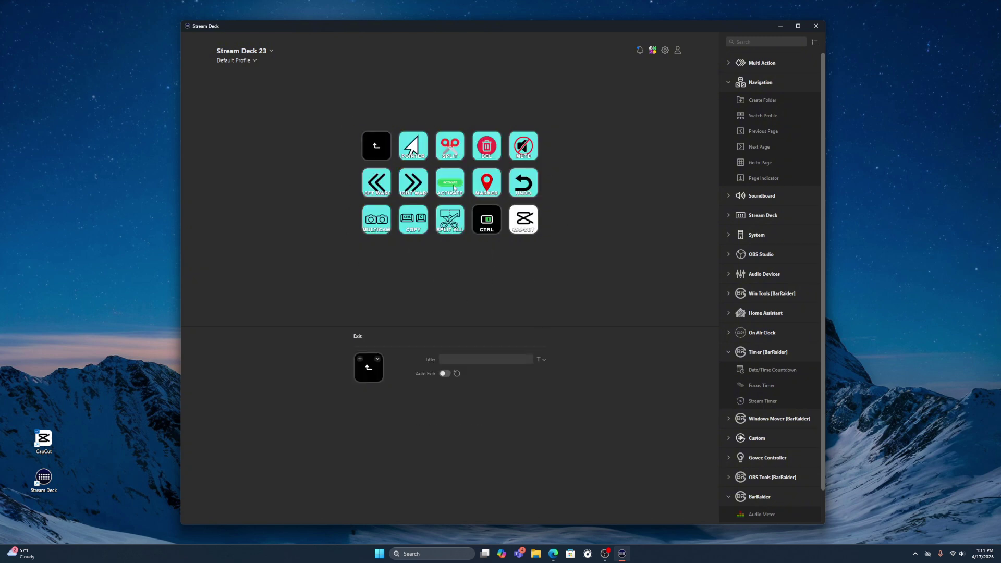
{"action": "left_click", "coordinate": [488, 228]}
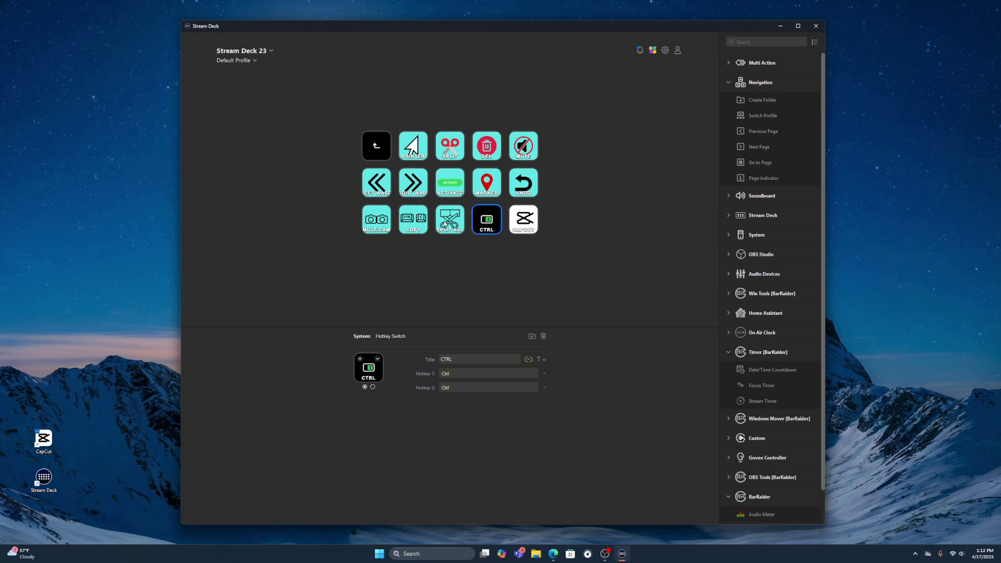
{"action": "left_click", "coordinate": [447, 222]}
{"action": "left_click", "coordinate": [413, 226]}
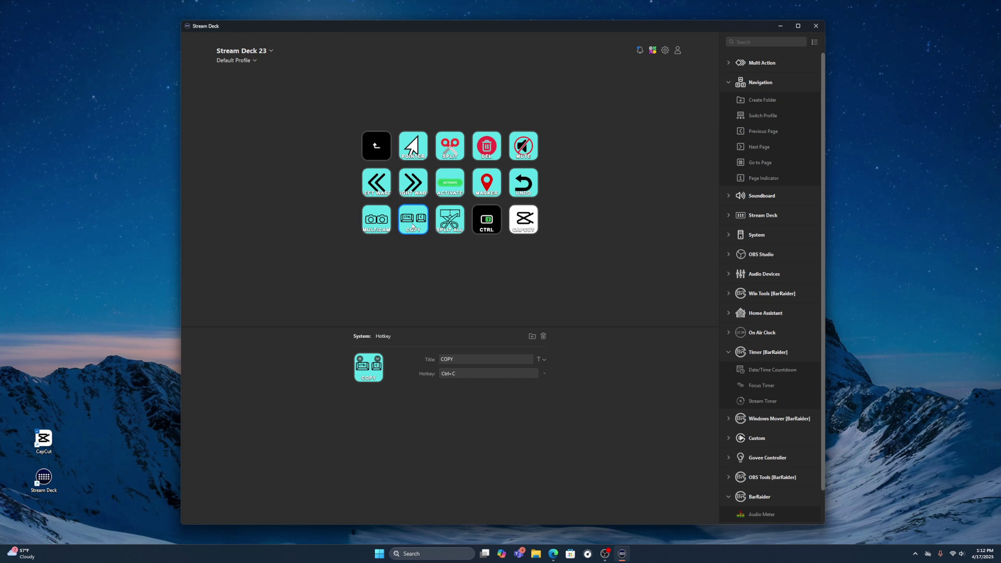
{"action": "double_click", "coordinate": [379, 148]}
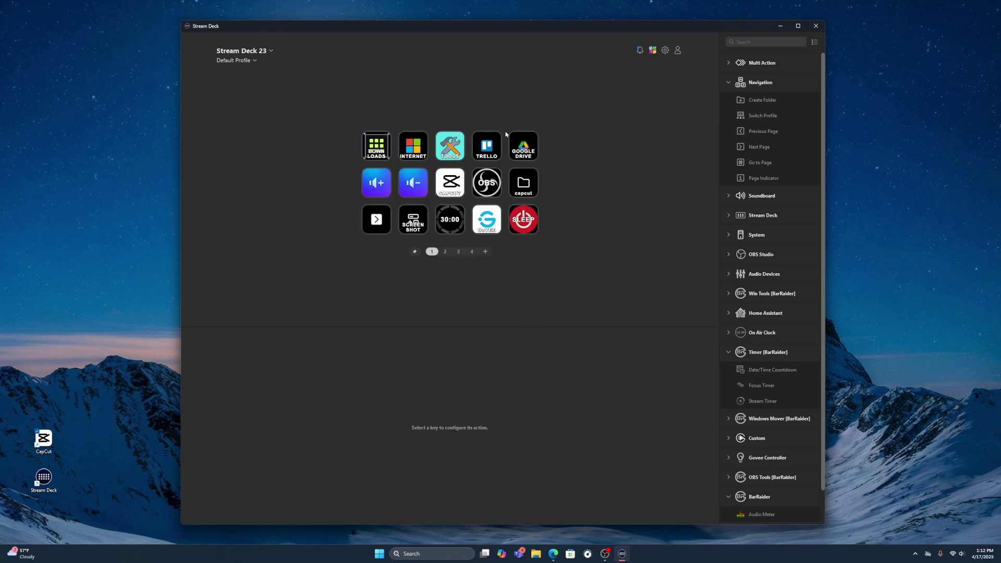
Open the new capcut folder and add a System Open action to the last key of the bottom row.
{"action": "double_click", "coordinate": [524, 184]}
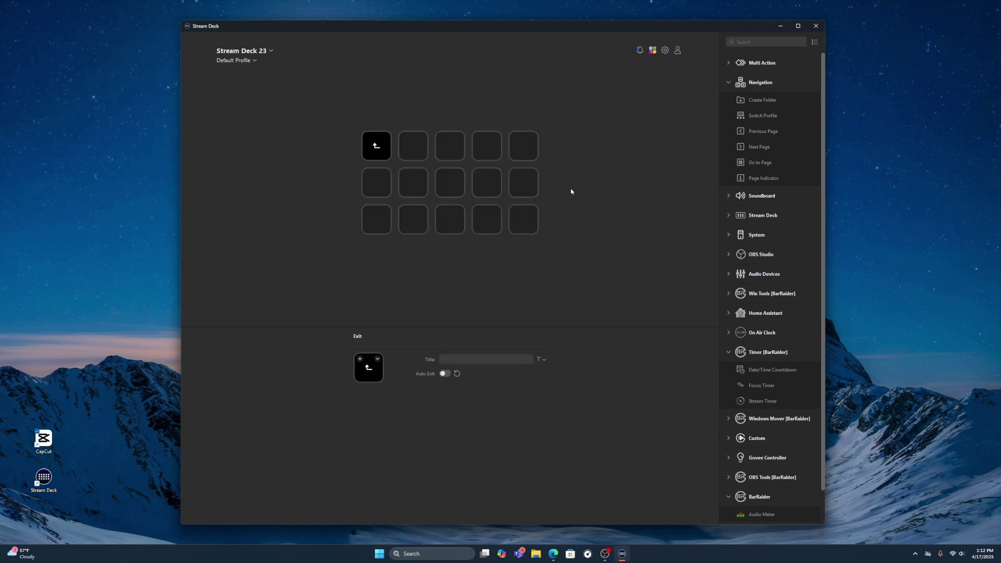
{"action": "left_click", "coordinate": [529, 226]}
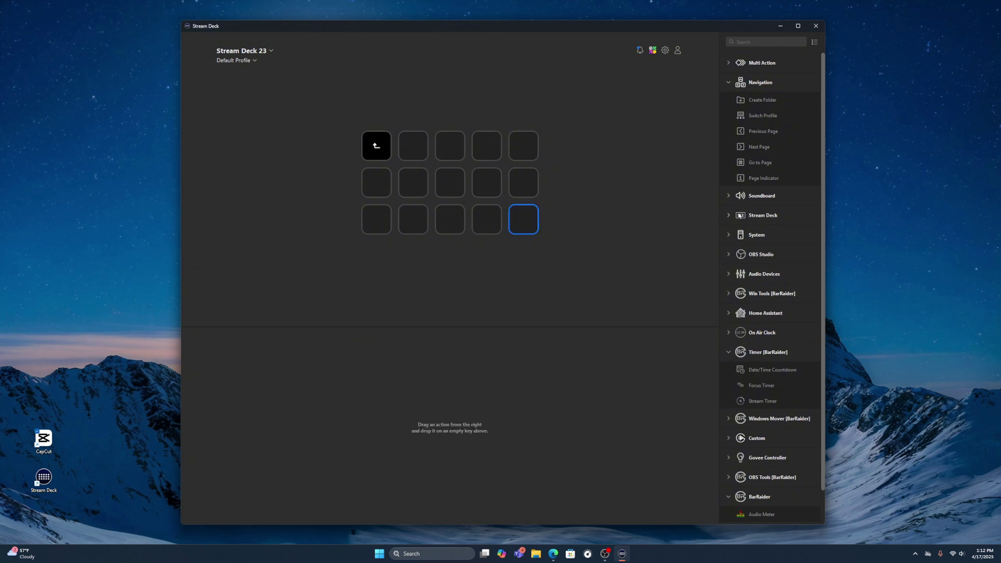
{"action": "left_click", "coordinate": [729, 236]}
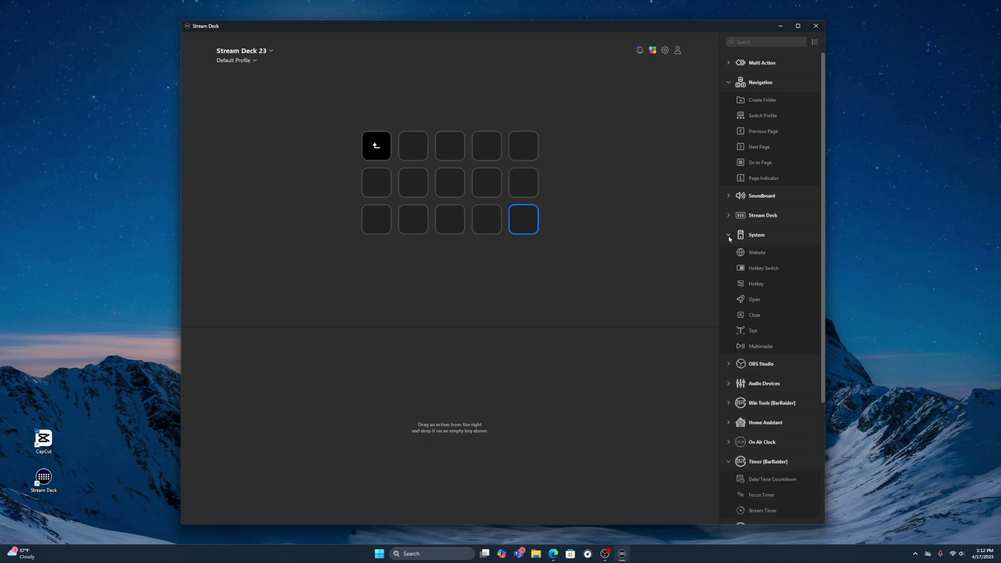
{"action": "left_click_drag", "start_coordinate": [755, 299], "coordinate": [523, 220]}
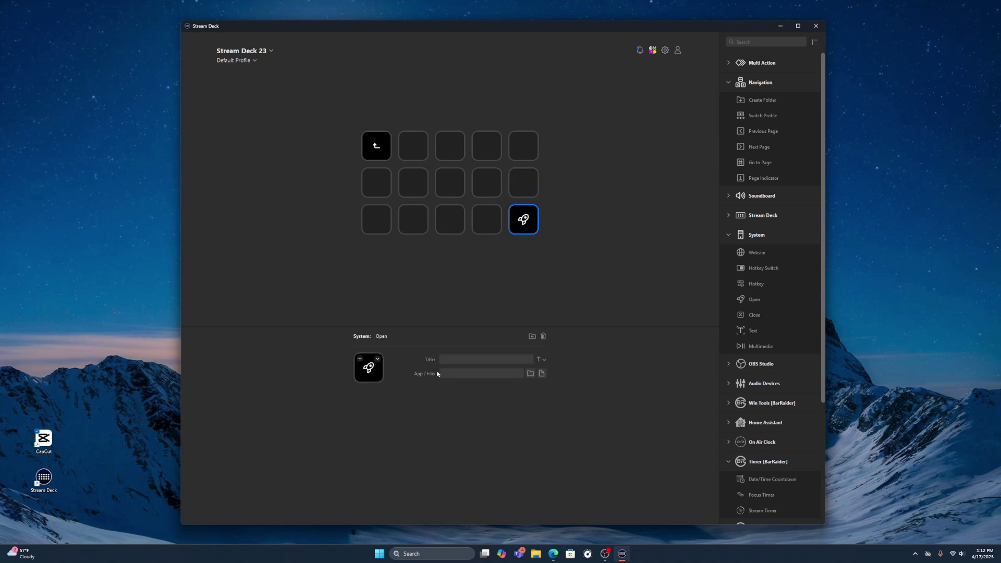
{"action": "left_click", "coordinate": [542, 373]}
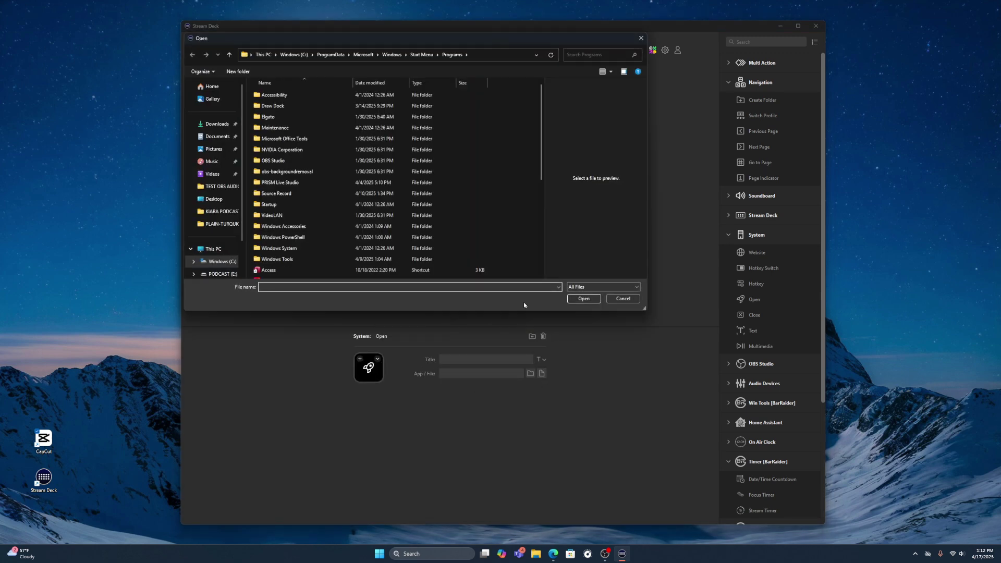
{"action": "left_click", "coordinate": [620, 299]}
{"action": "right_click", "coordinate": [49, 444]}
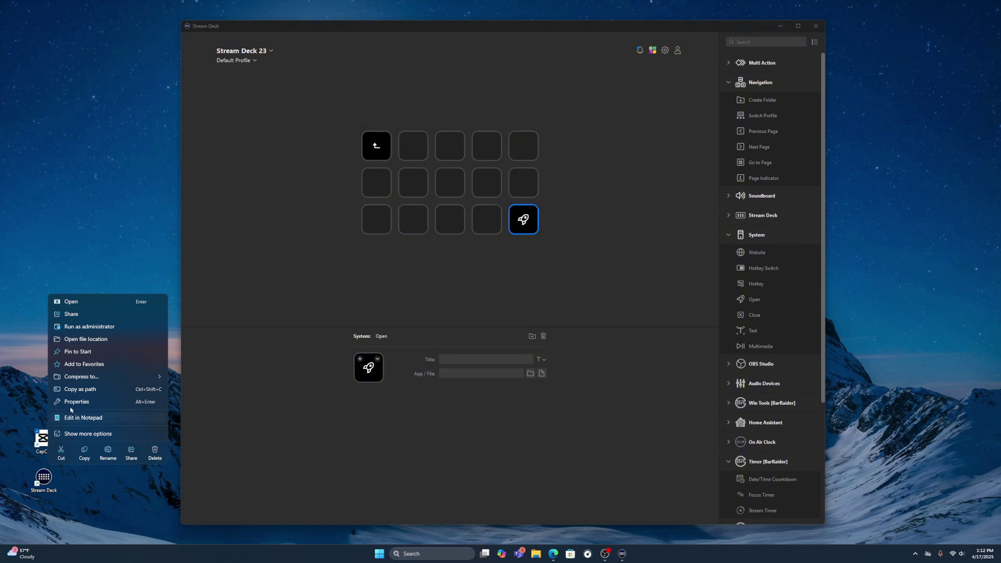
{"action": "mouse_move", "coordinate": [99, 377]}
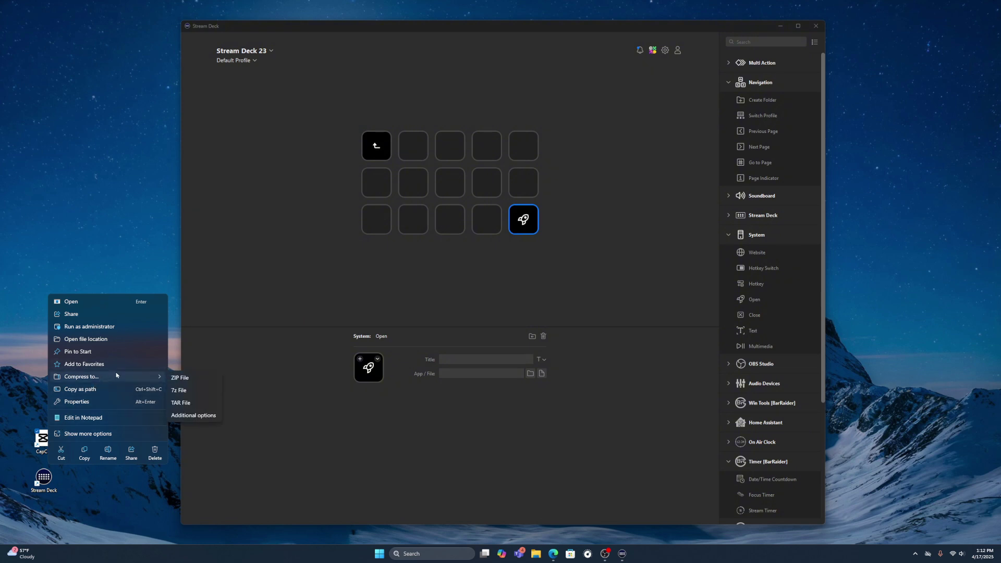
{"action": "left_click", "coordinate": [431, 385]}
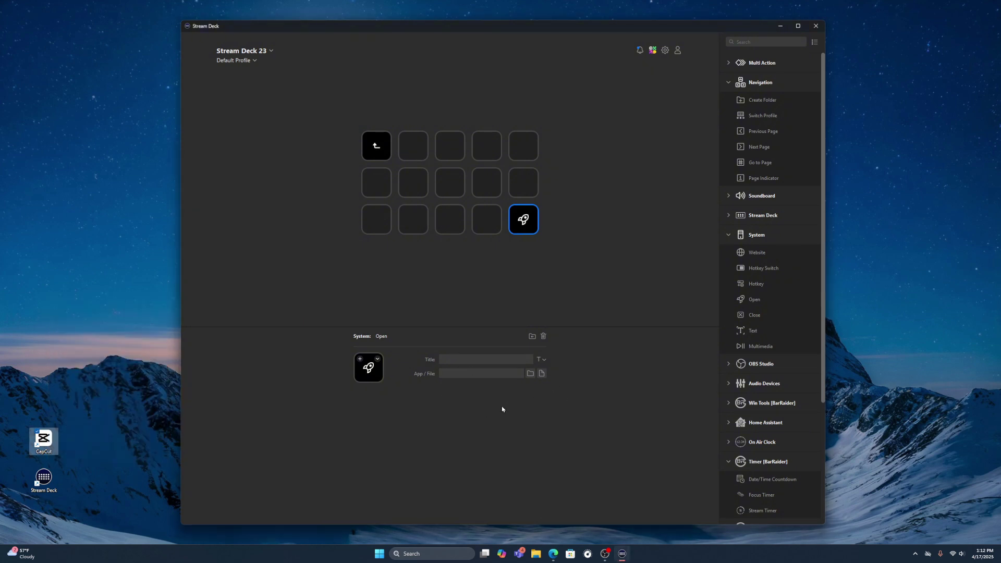
Leave the new capcut folder and open the existing CapCut folder of editing keys from page 1.
{"action": "left_click", "coordinate": [382, 150]}
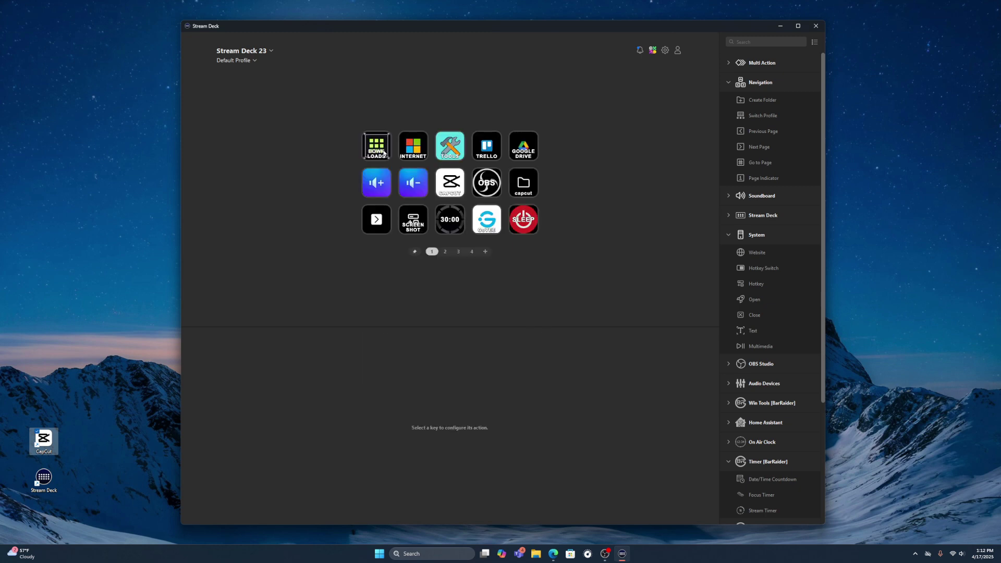
{"action": "double_click", "coordinate": [452, 187]}
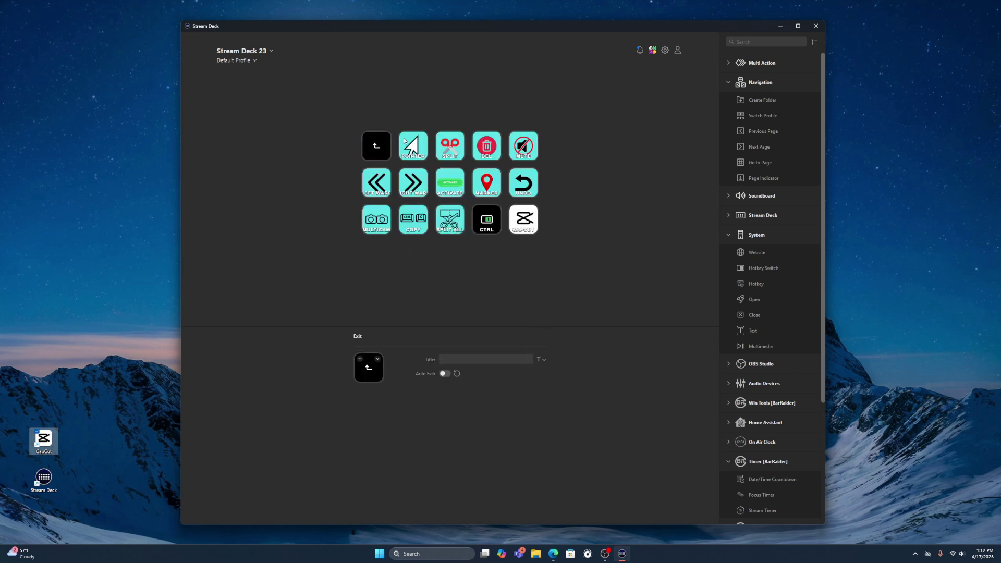